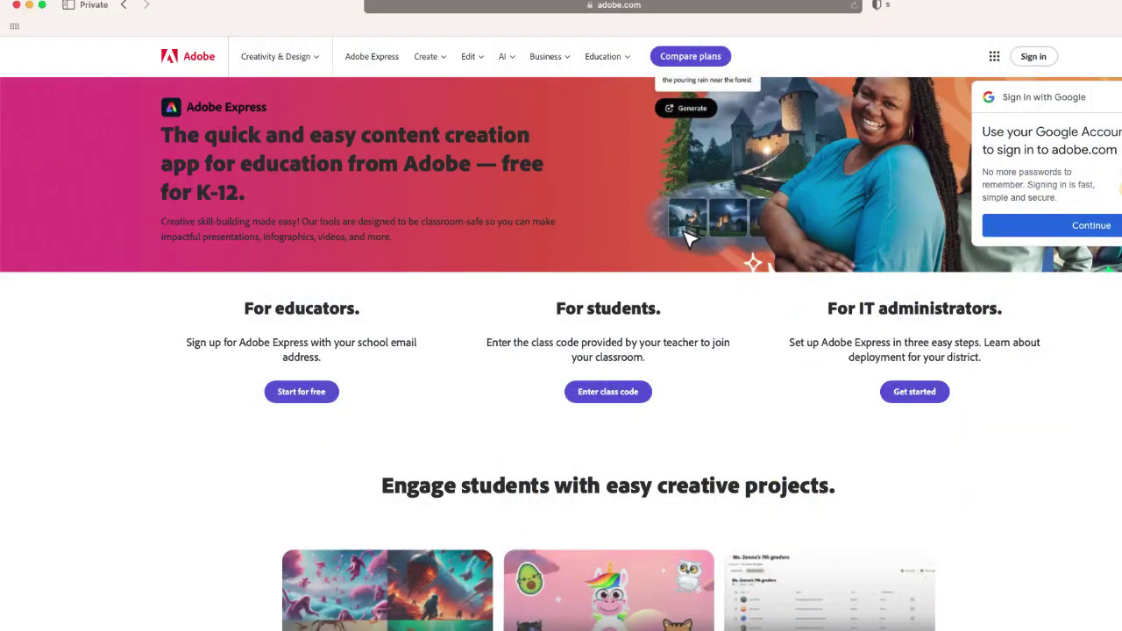
- Scroll through the Express home page to locate the dream-pet generator
{"action": "scroll", "coordinate": [561, 351], "scroll_direction": "down", "scroll_amount": 2}
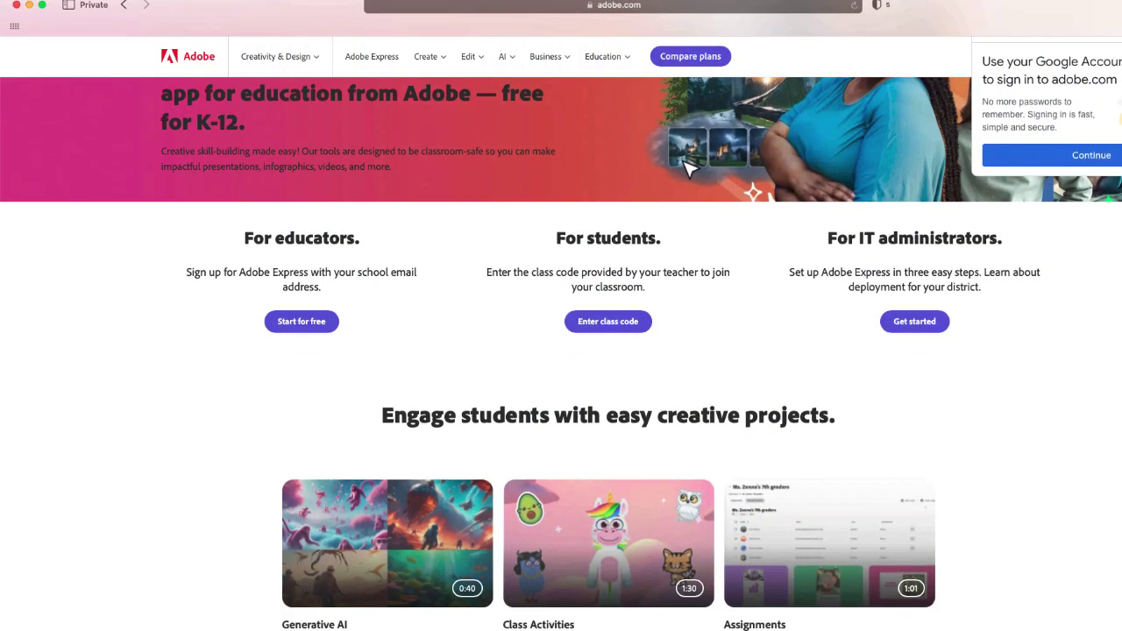
{"action": "scroll", "coordinate": [561, 351], "scroll_direction": "down", "scroll_amount": 1}
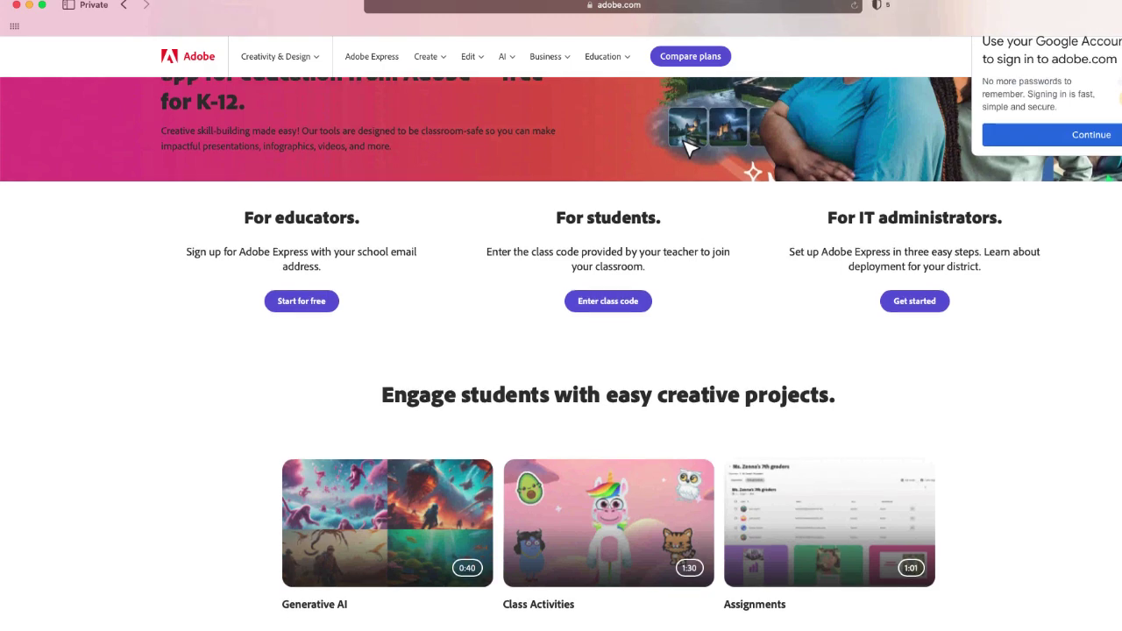
{"action": "scroll", "coordinate": [561, 351], "scroll_direction": "down", "scroll_amount": 5}
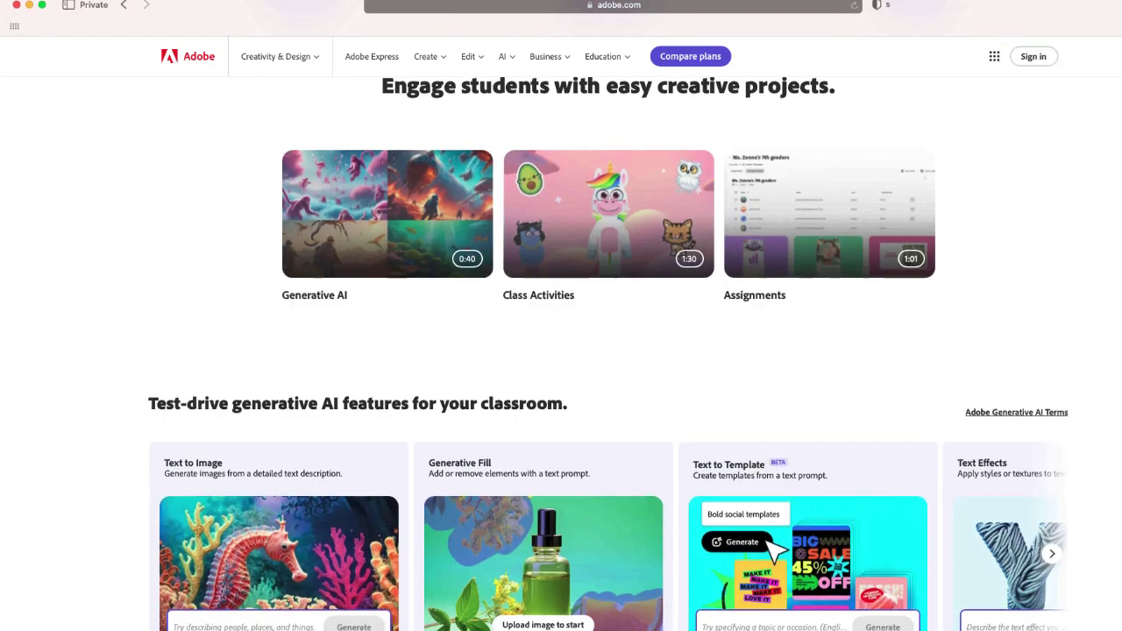
{"action": "scroll", "coordinate": [561, 351], "scroll_direction": "down", "scroll_amount": 3}
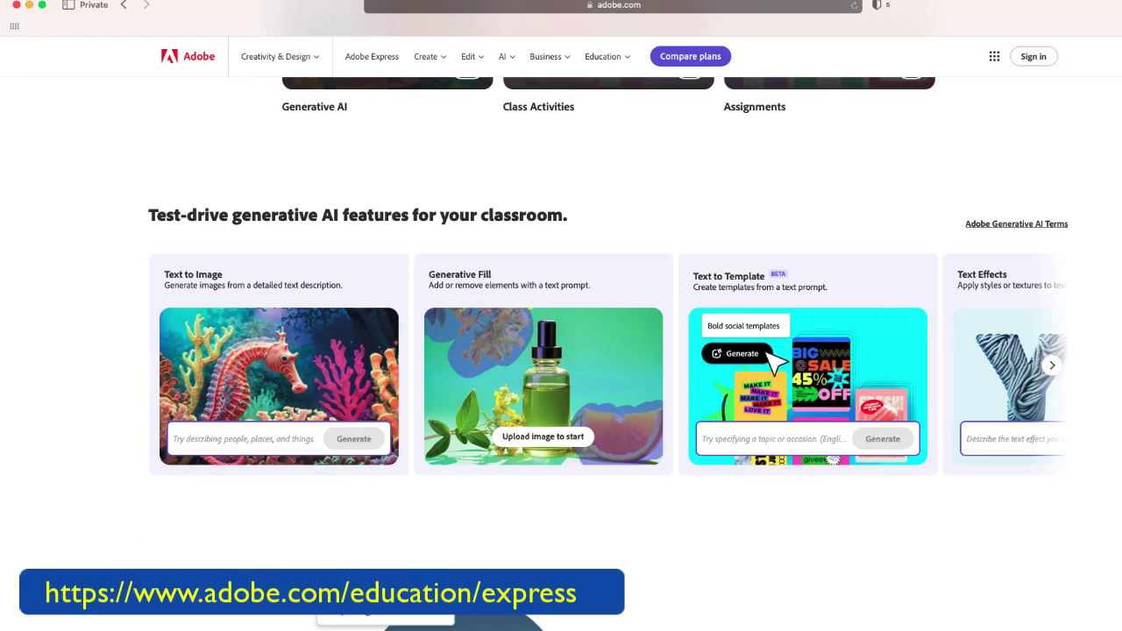
{"action": "scroll", "coordinate": [561, 351], "scroll_direction": "down", "scroll_amount": 1}
{"action": "scroll", "coordinate": [560, 350], "scroll_direction": "up", "scroll_amount": 4}
{"action": "scroll", "coordinate": [561, 351], "scroll_direction": "up", "scroll_amount": 1}
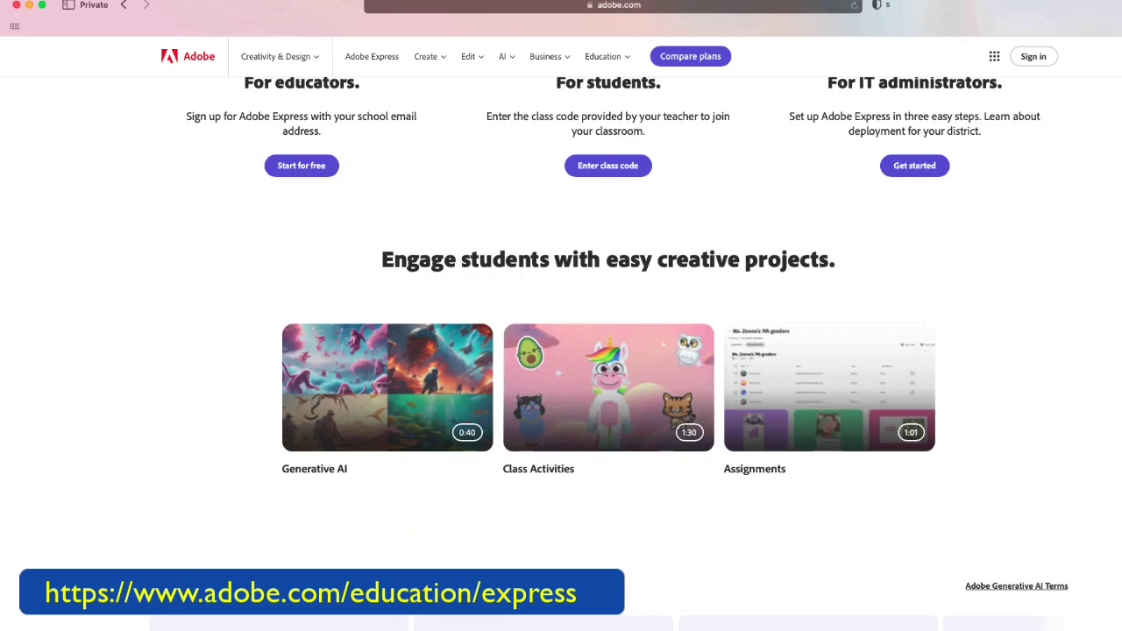
{"action": "scroll", "coordinate": [688, 230], "scroll_direction": "up", "scroll_amount": 2}
{"action": "scroll", "coordinate": [688, 230], "scroll_direction": "up", "scroll_amount": 2}
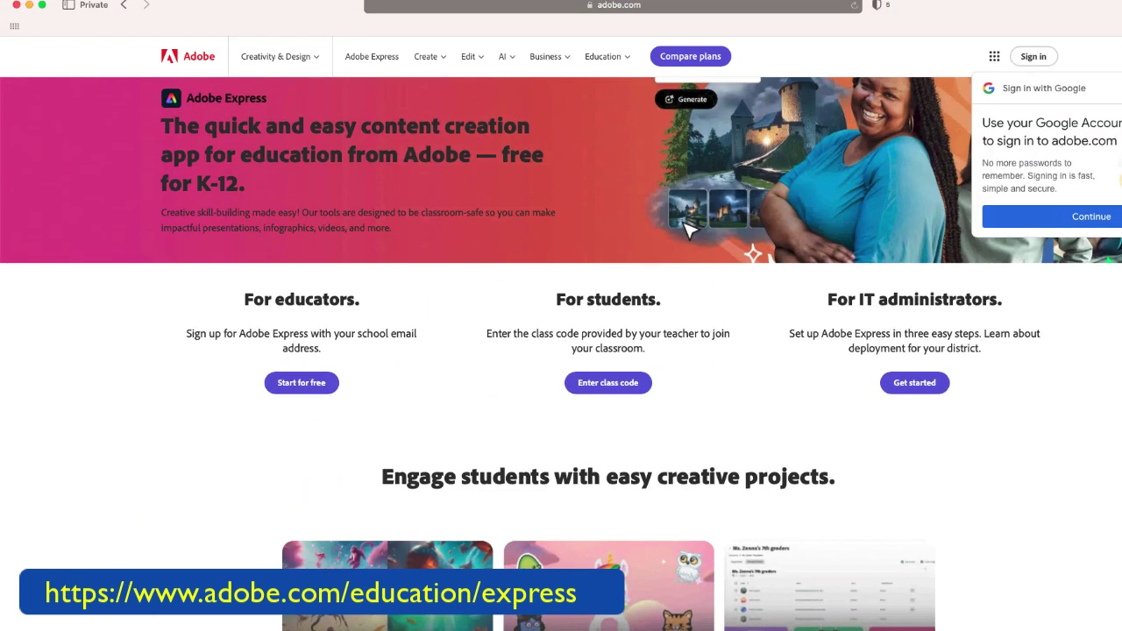
{"action": "scroll", "coordinate": [688, 230], "scroll_direction": "up", "scroll_amount": 1}
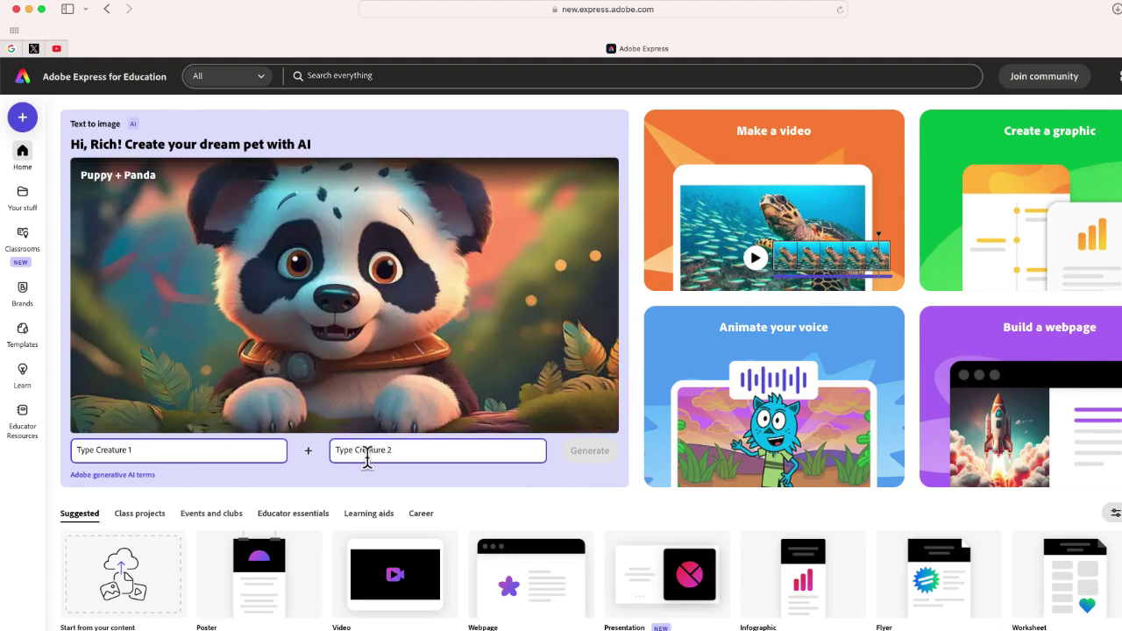
- Enter Axolotl as the first creature and Hamster as the second
{"action": "left_click", "coordinate": [200, 451]}
{"action": "type", "text": "Axolotl"}
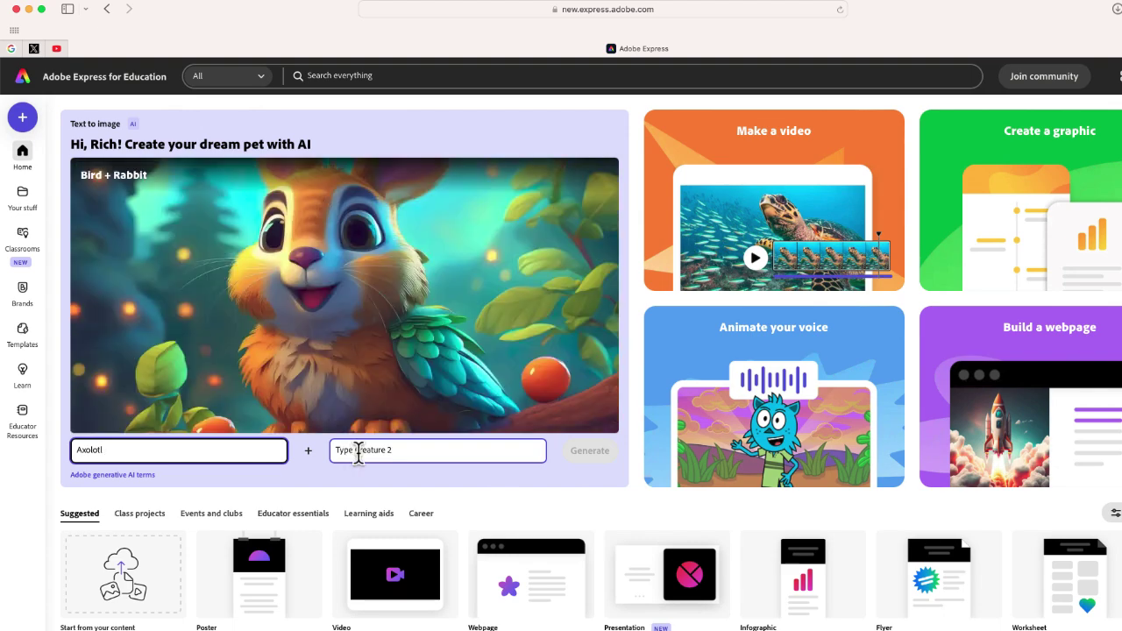
{"action": "left_click", "coordinate": [358, 452]}
{"action": "type", "text": "Hamster"}
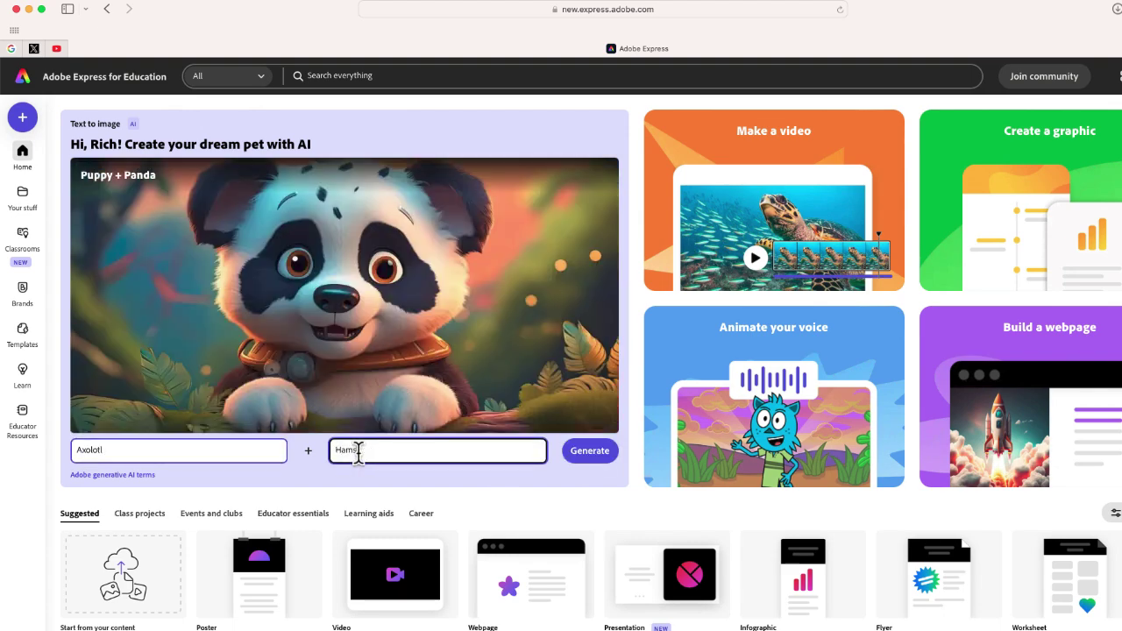
- Generate the axolotl-hamster mashups, preview all four, and settle on the fourth with the small mouse
{"action": "left_click", "coordinate": [591, 457]}
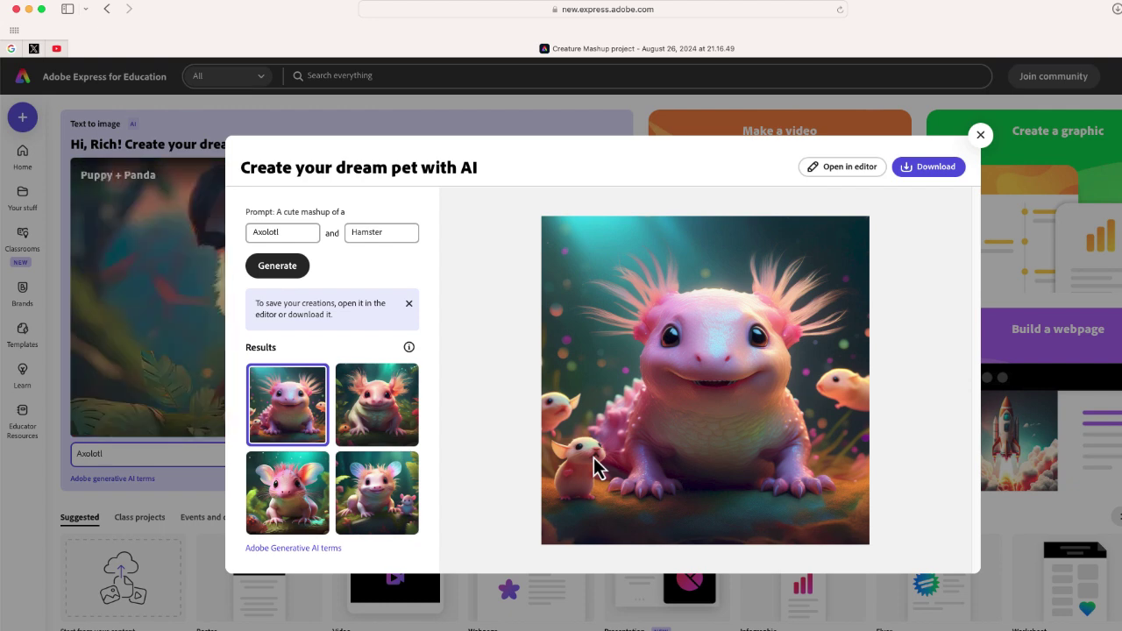
{"action": "left_click", "coordinate": [359, 423]}
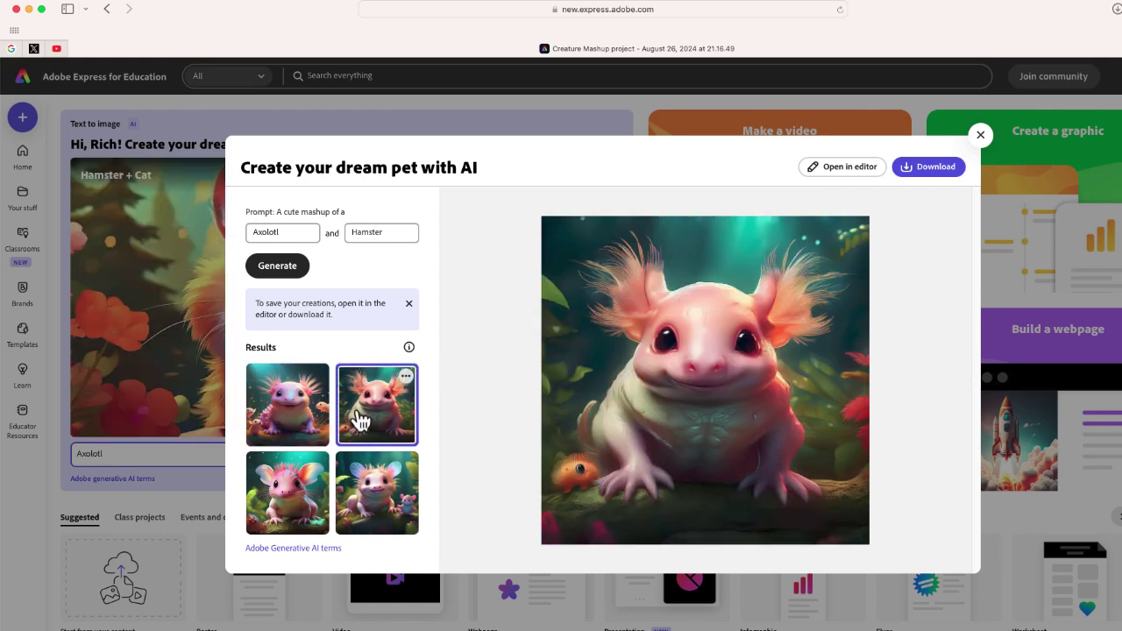
{"action": "left_click", "coordinate": [286, 495]}
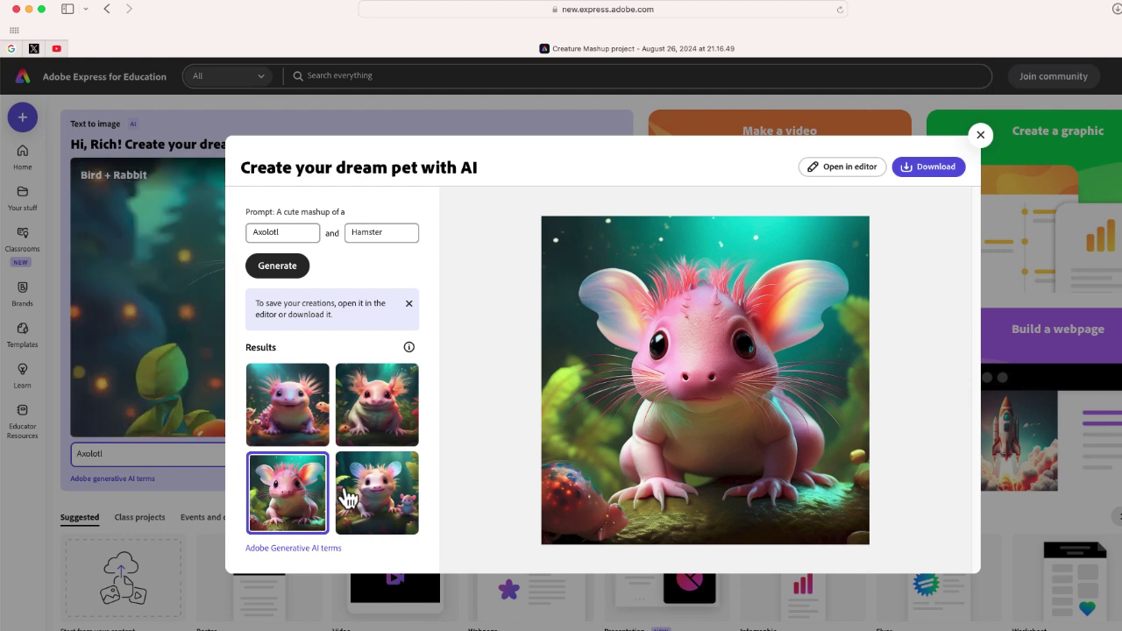
{"action": "left_click", "coordinate": [371, 500]}
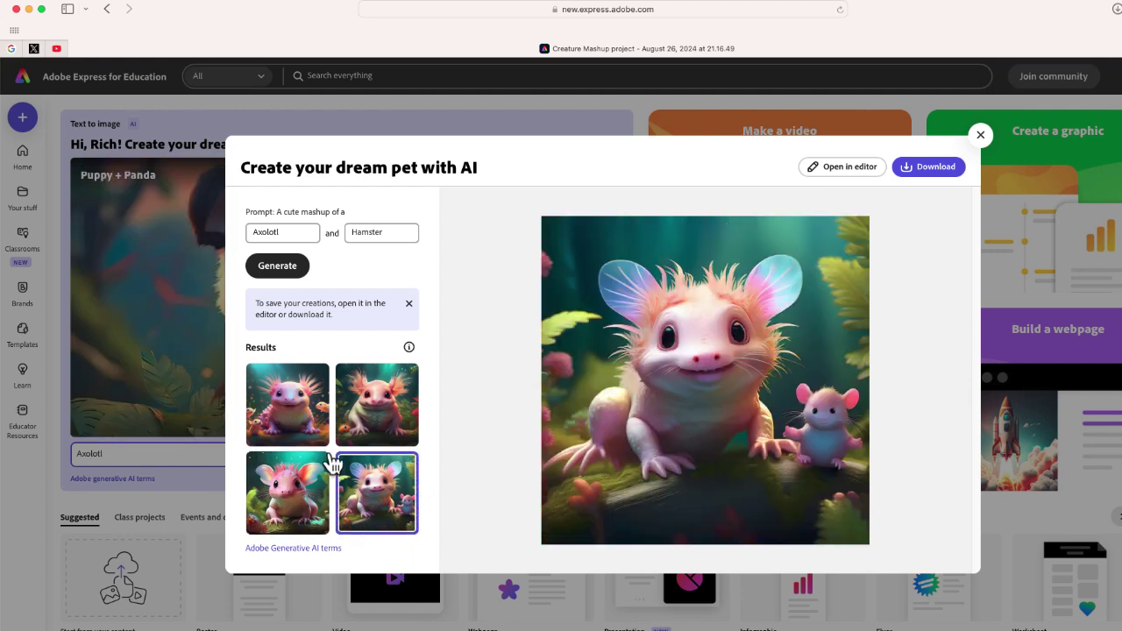
{"action": "left_click", "coordinate": [296, 429]}
{"action": "left_click", "coordinate": [389, 505]}
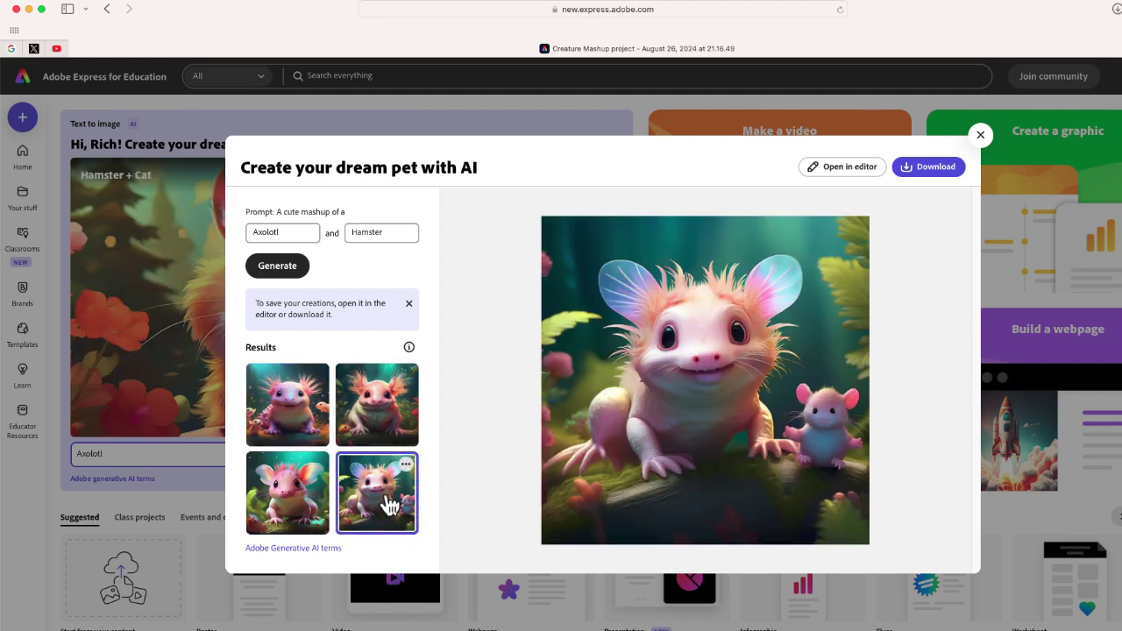
{"action": "left_click", "coordinate": [298, 426]}
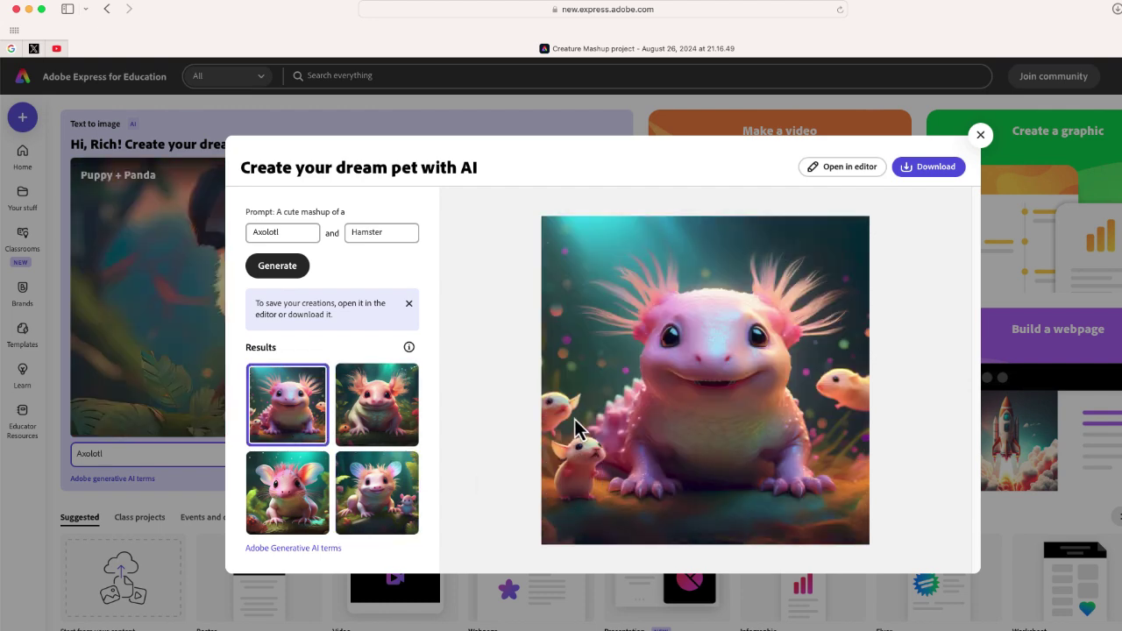
{"action": "left_click", "coordinate": [390, 491]}
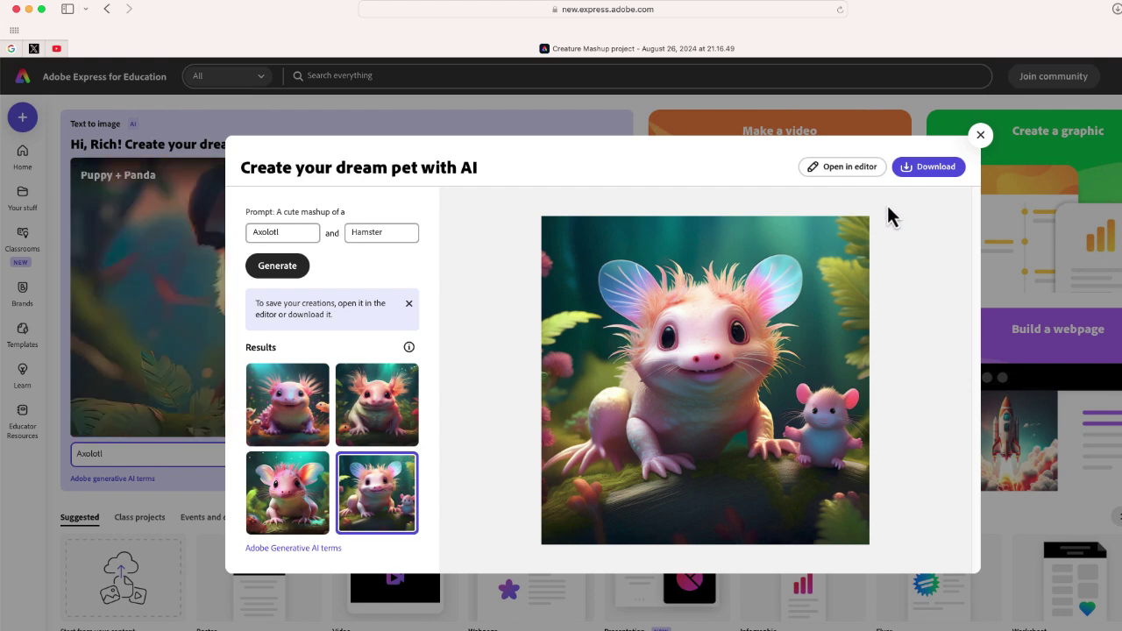
- Download the chosen image, open it in Preview to check, then close Preview and the downloads list
{"action": "left_click", "coordinate": [922, 169]}
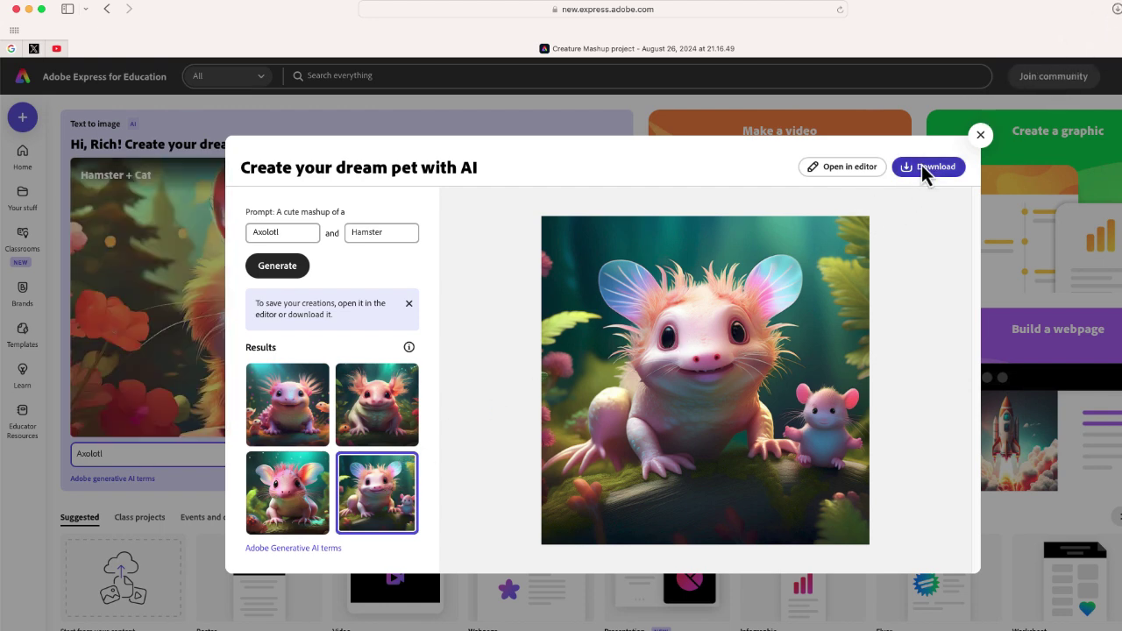
{"action": "left_click", "coordinate": [1117, 9]}
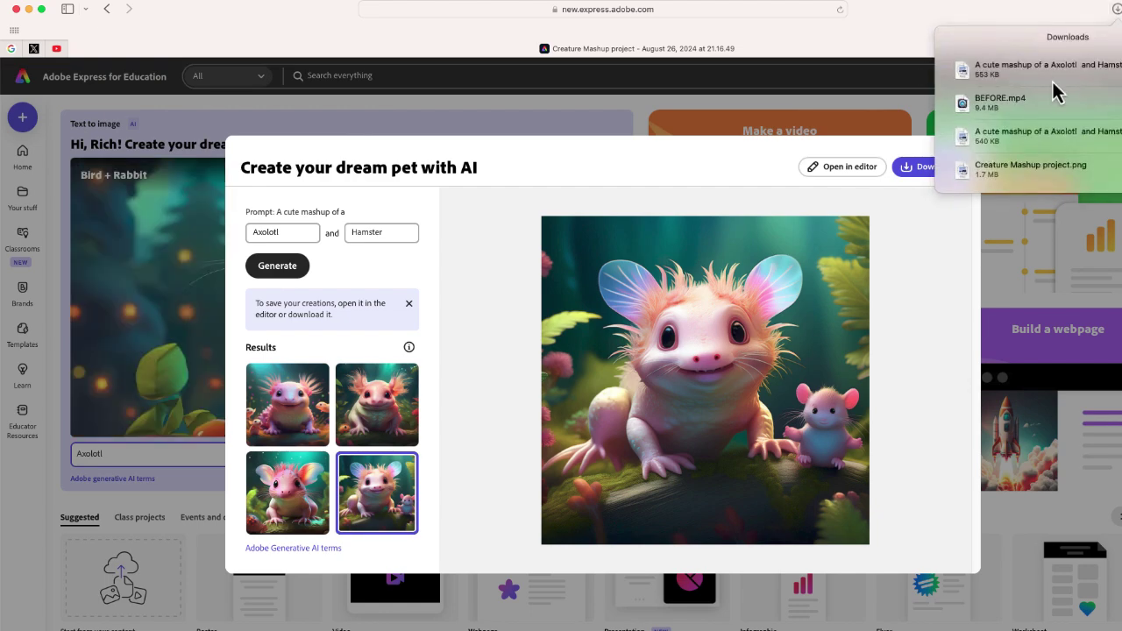
{"action": "double_click", "coordinate": [1084, 70]}
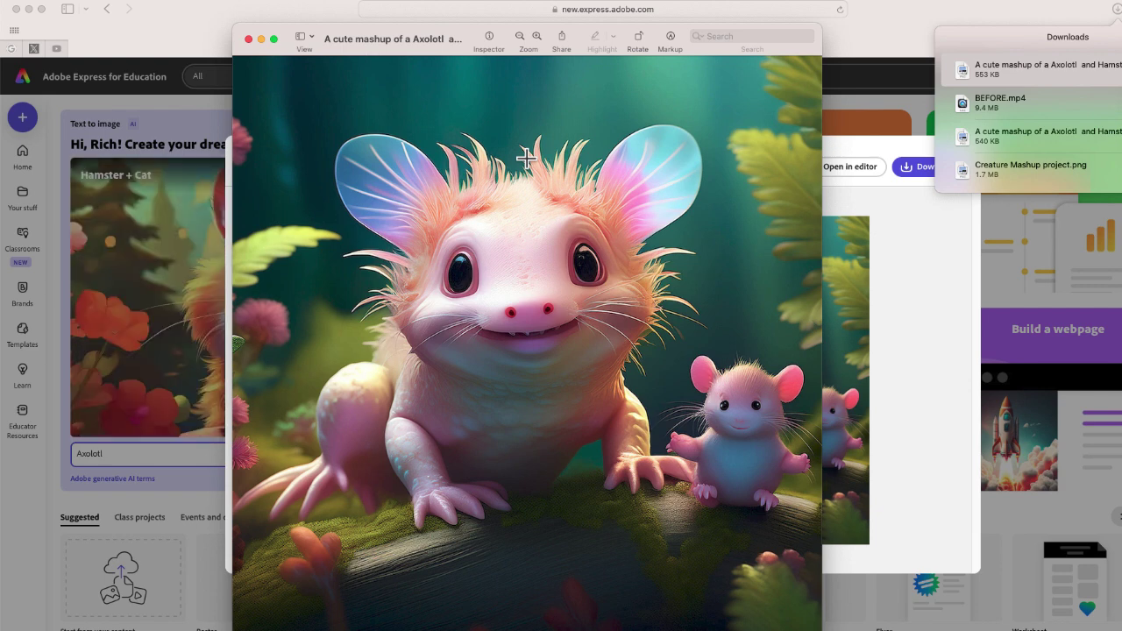
{"action": "left_click", "coordinate": [248, 39]}
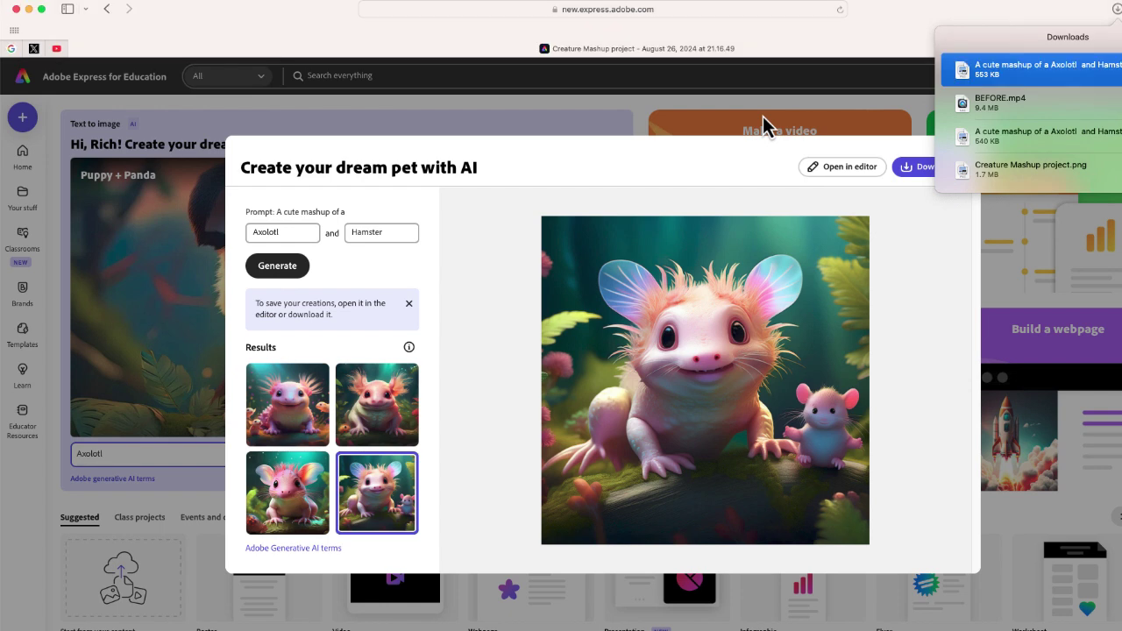
{"action": "double_click", "coordinate": [964, 141]}
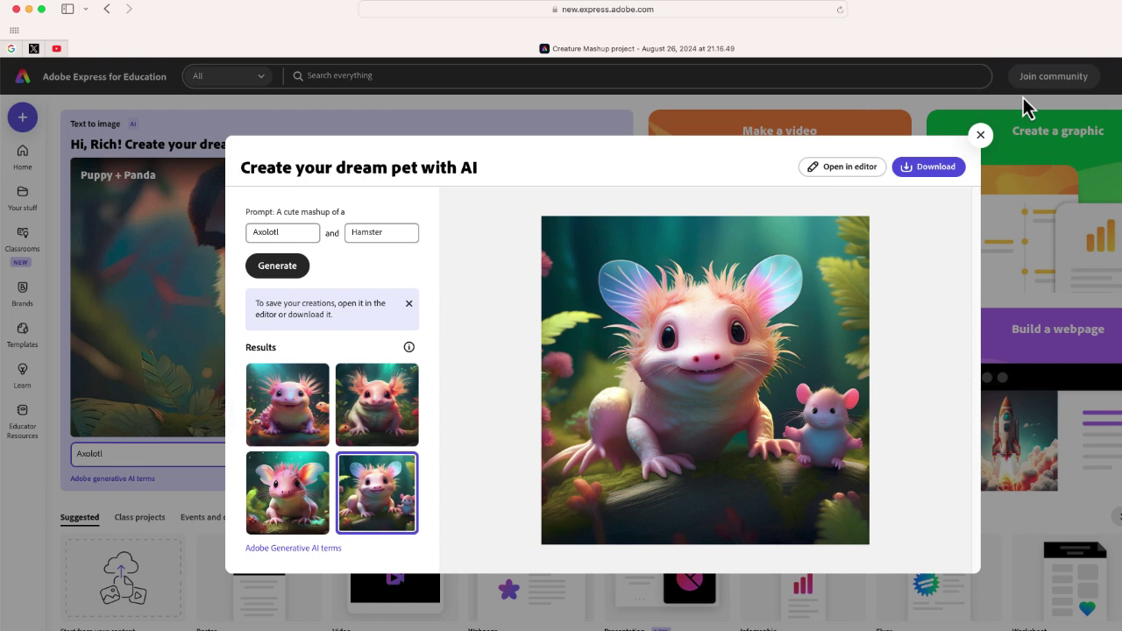
- Open the axolotl-hamster image in the editor and place a new text box at its bottom-left
{"action": "left_click", "coordinate": [873, 172]}
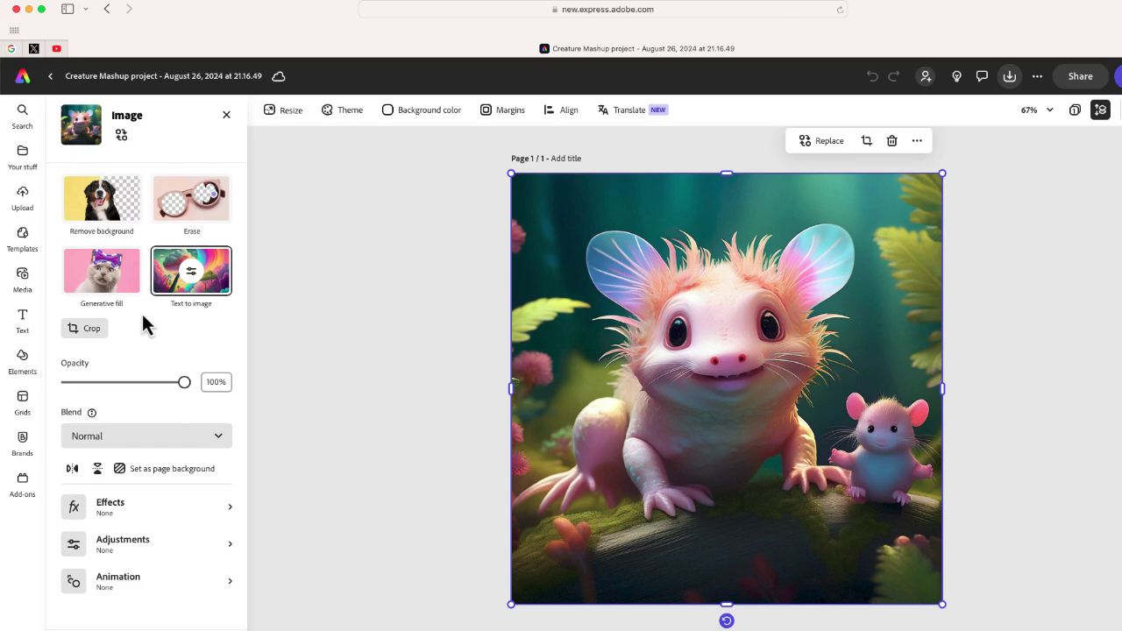
{"action": "left_click", "coordinate": [17, 328]}
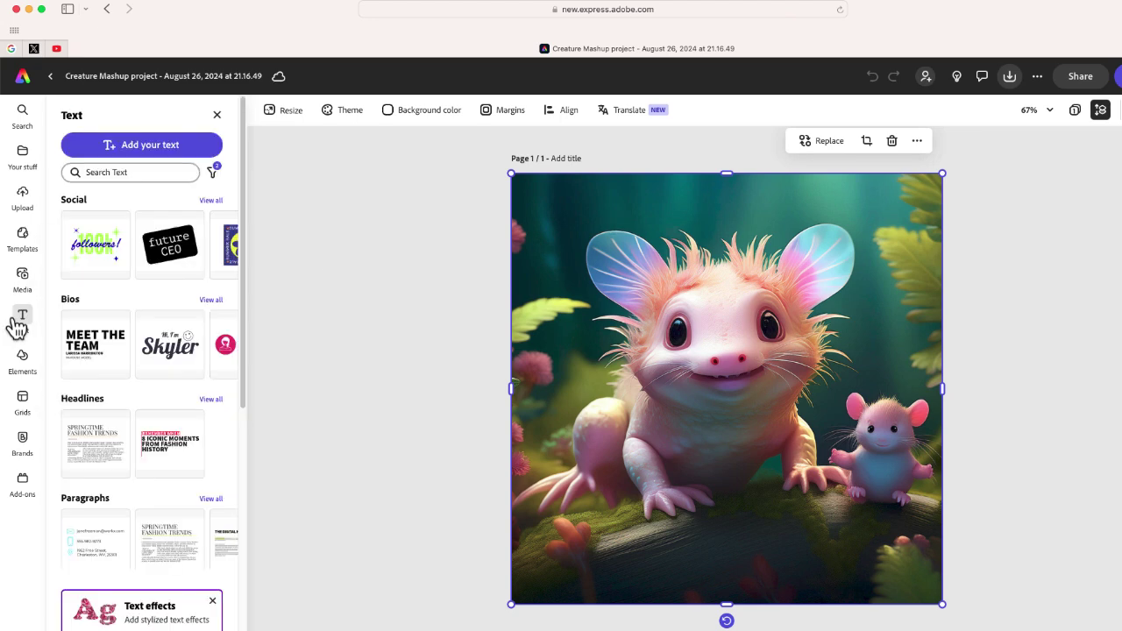
{"action": "left_click", "coordinate": [153, 146]}
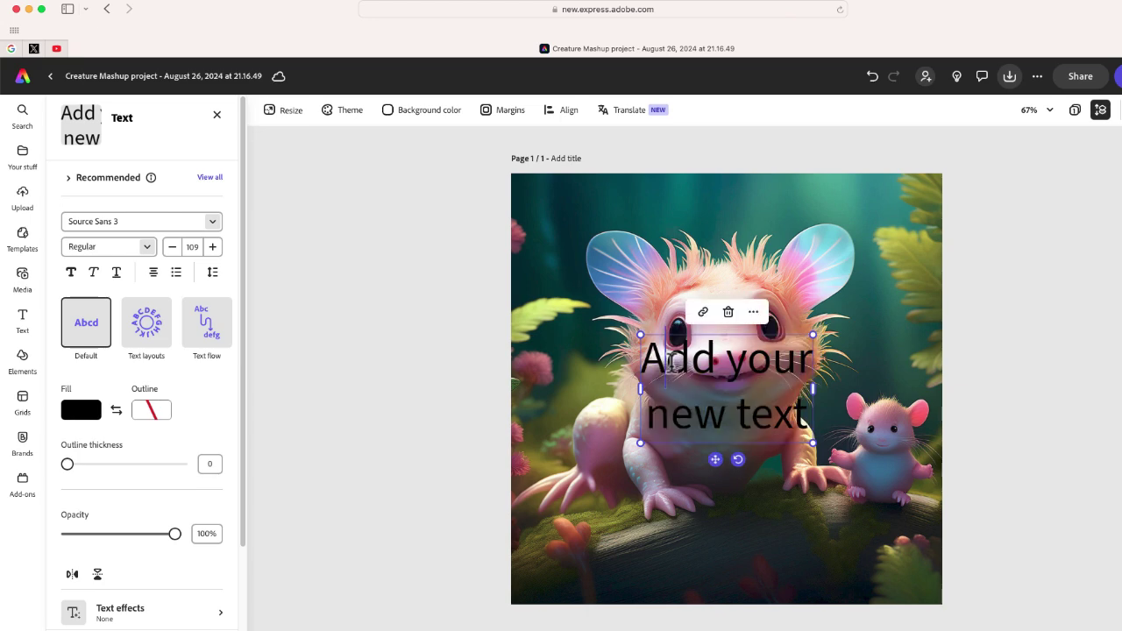
{"action": "left_click_drag", "start_coordinate": [657, 367], "coordinate": [563, 521]}
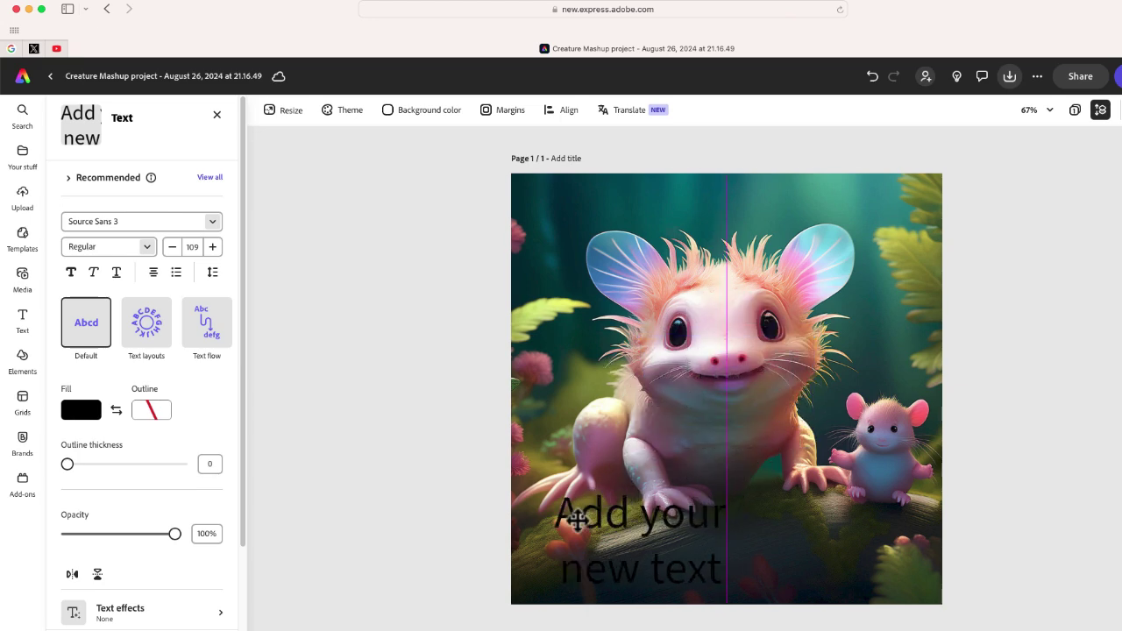
{"action": "left_click", "coordinate": [165, 220]}
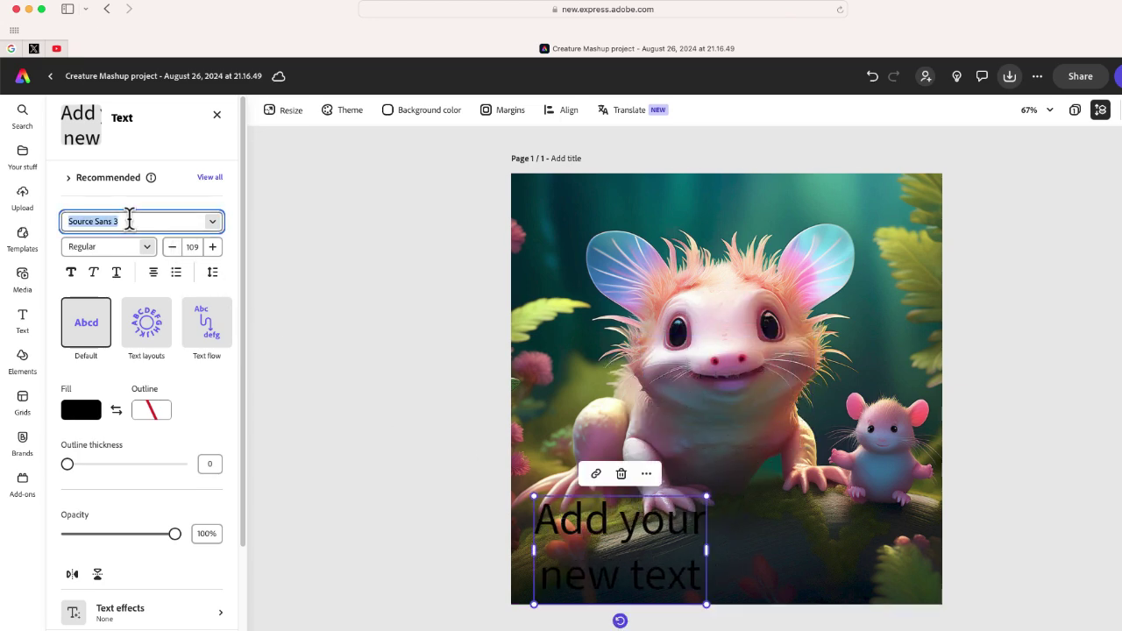
- Style the caption in MOON GET! Heavy with a light yellow fill
{"action": "left_click", "coordinate": [213, 221]}
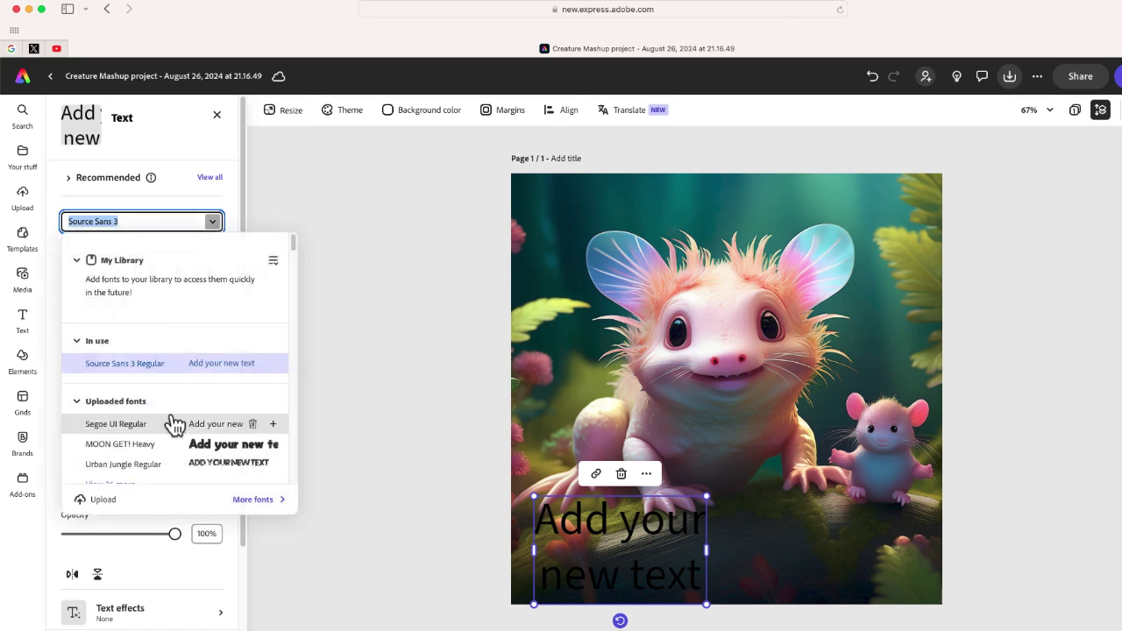
{"action": "left_click", "coordinate": [173, 449]}
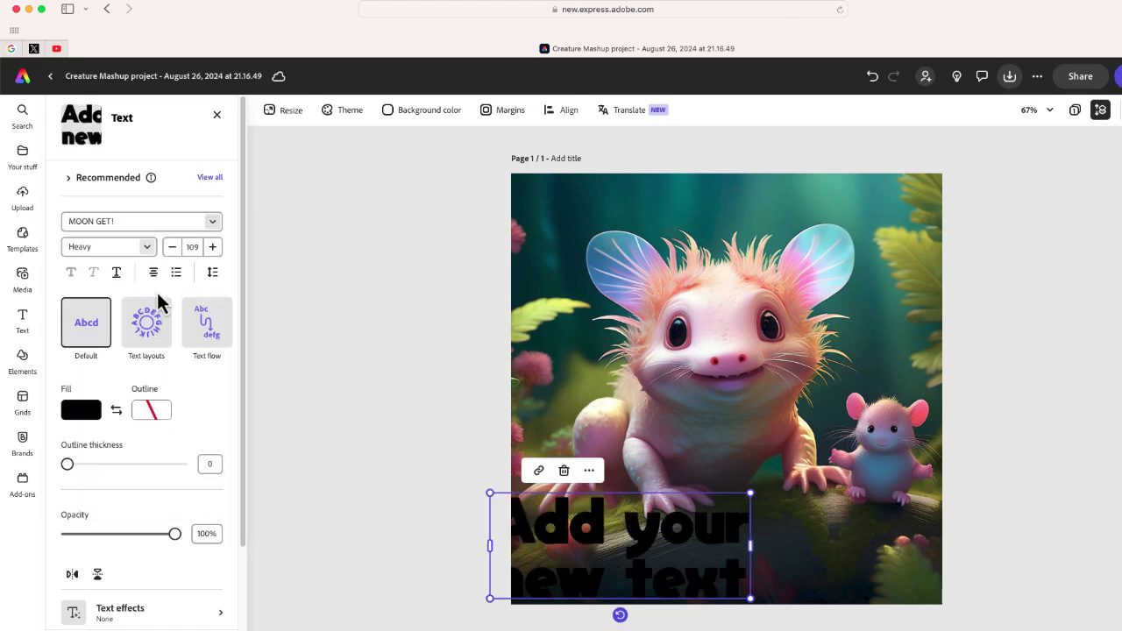
{"action": "left_click", "coordinate": [75, 417]}
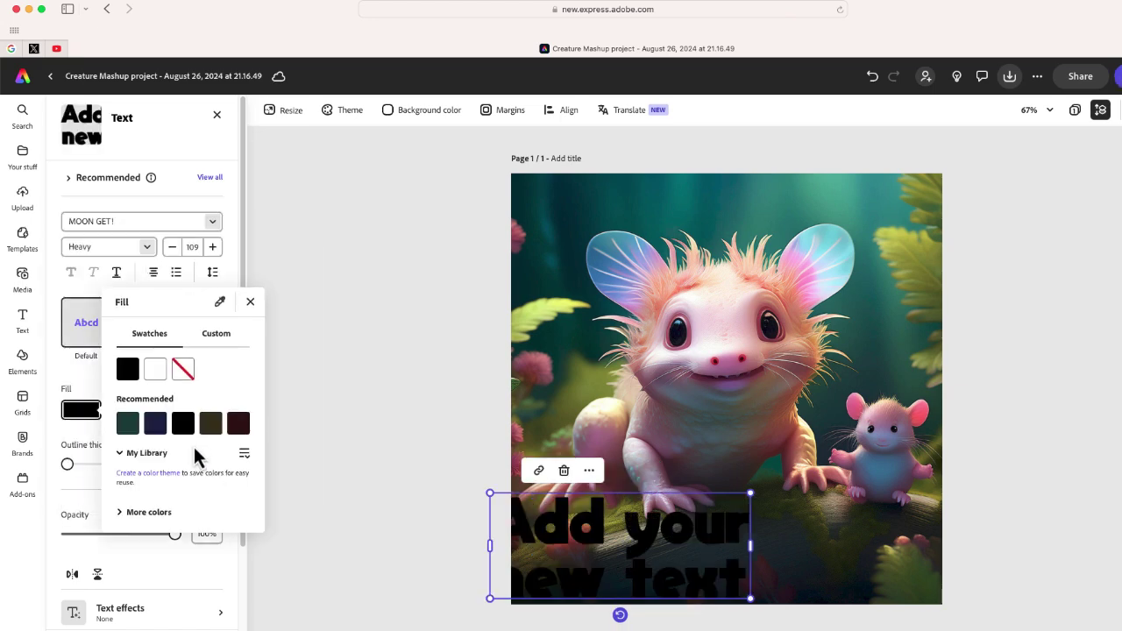
{"action": "left_click", "coordinate": [137, 454]}
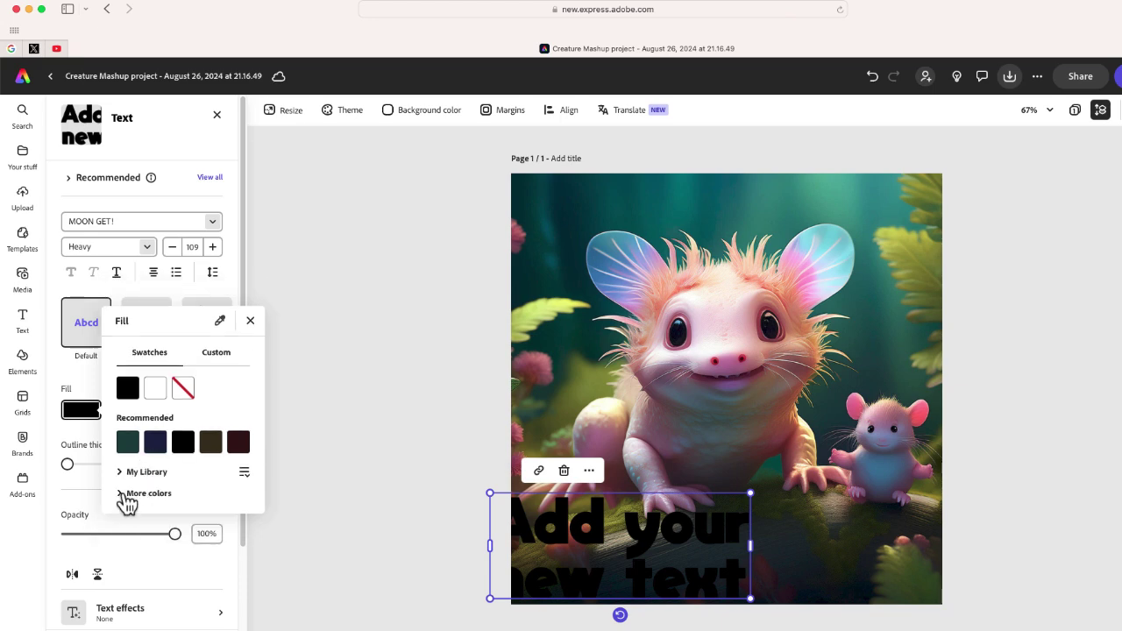
{"action": "left_click", "coordinate": [123, 495]}
{"action": "scroll", "coordinate": [160, 491], "scroll_direction": "down", "scroll_amount": 5}
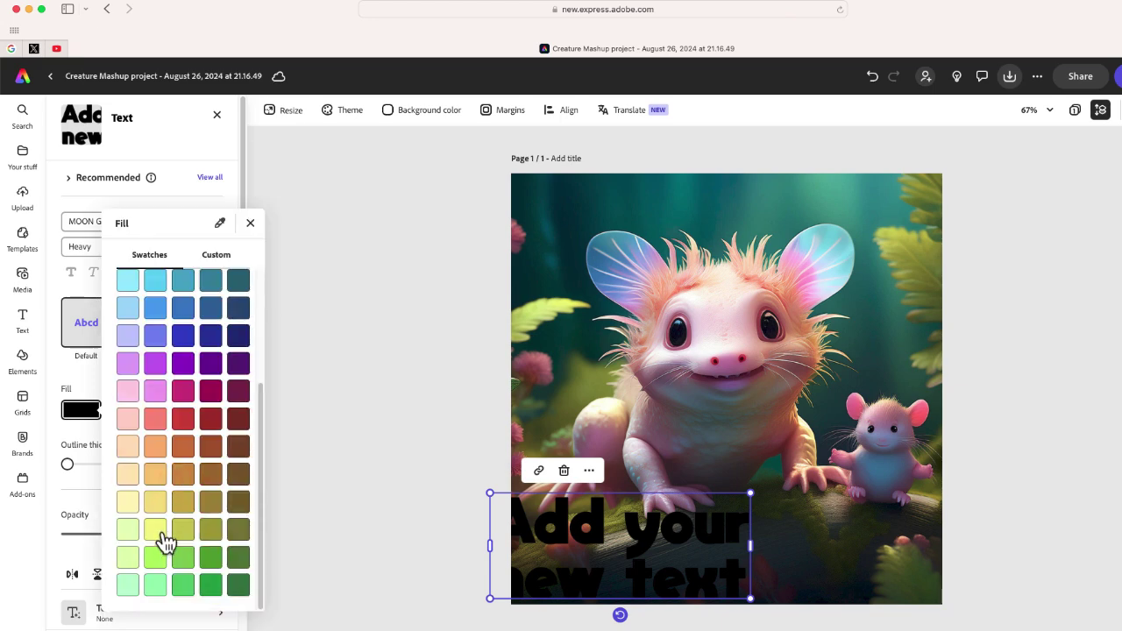
{"action": "left_click", "coordinate": [158, 531]}
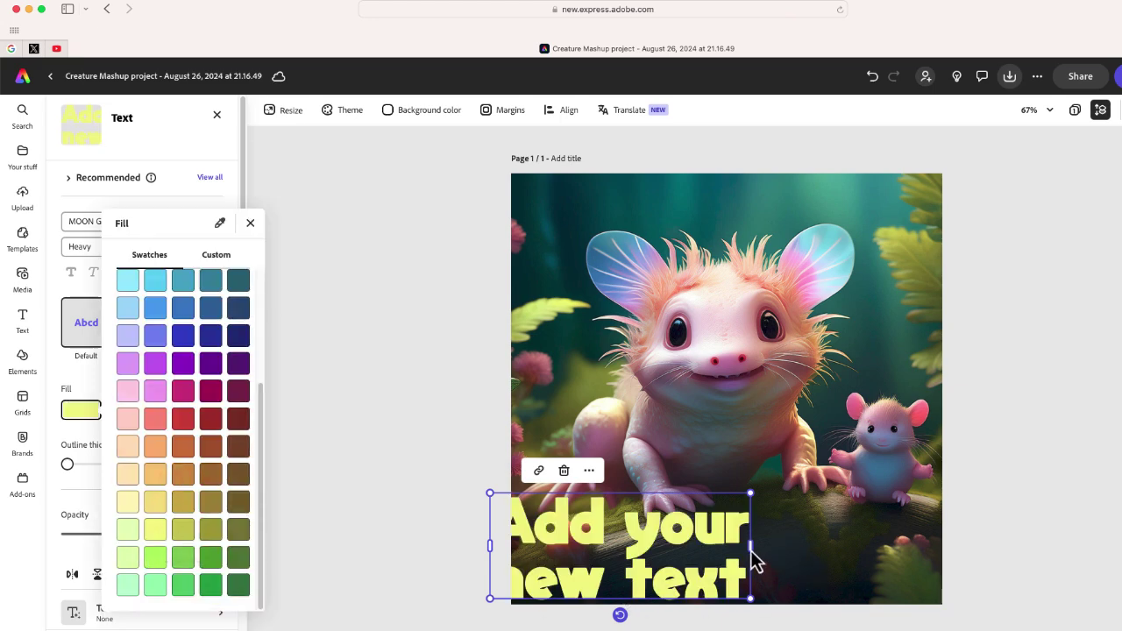
{"action": "key", "text": "Escape"}
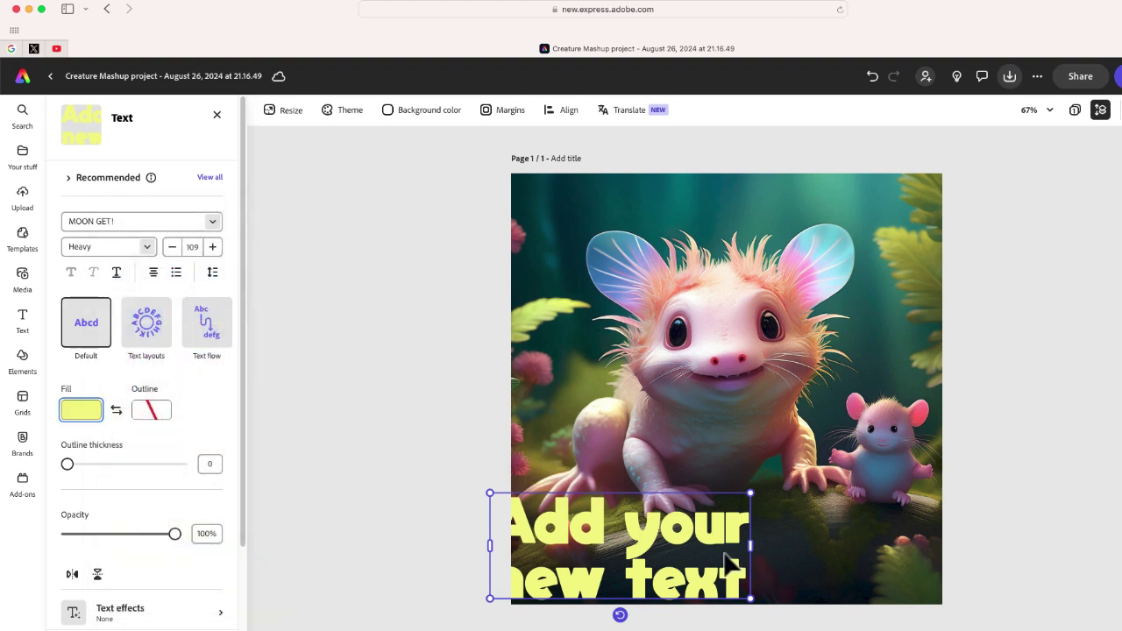
- Change the caption to 'Catolotyl', widen it onto one line, and move it to the bottom edge
{"action": "left_click", "coordinate": [730, 560]}
{"action": "double_click", "coordinate": [736, 569]}
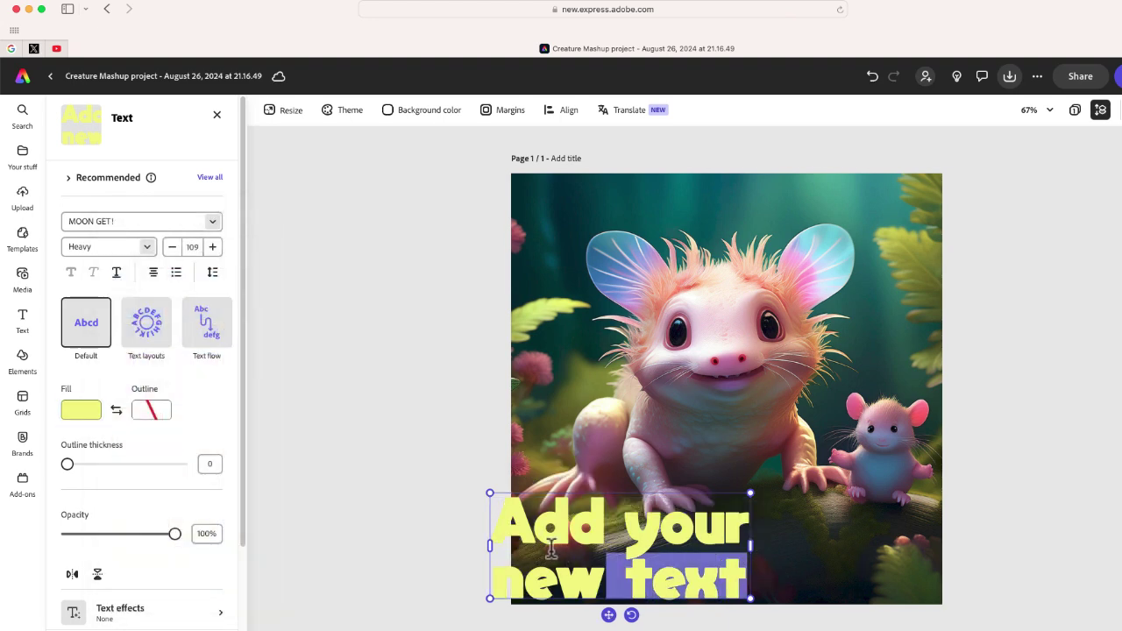
{"action": "triple_click", "coordinate": [551, 551]}
{"action": "type", "text": "Ca"}
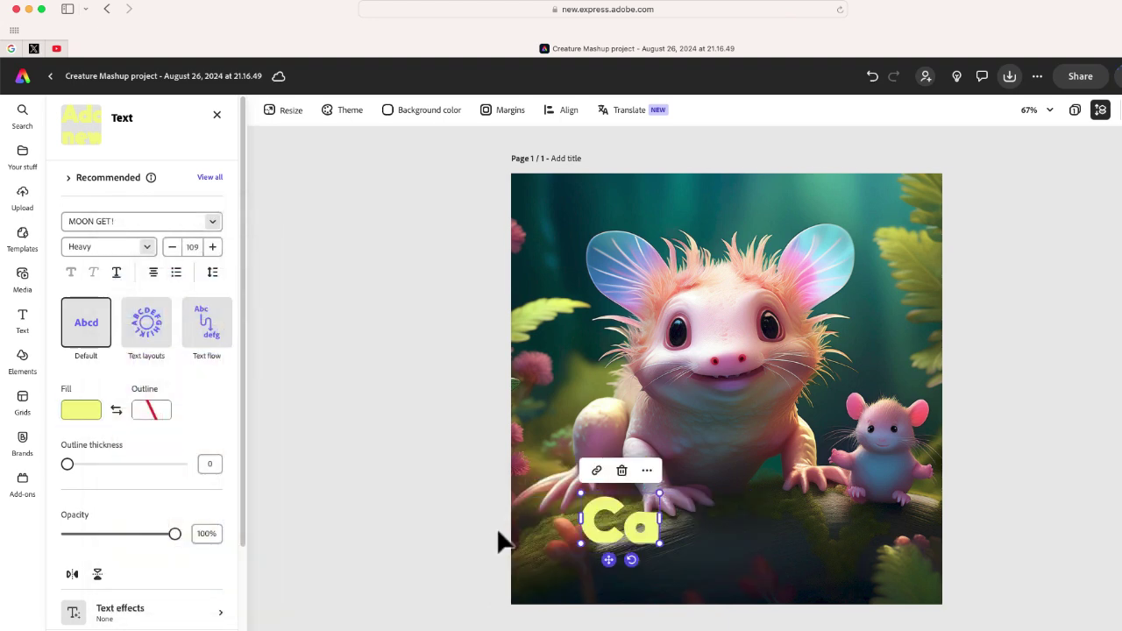
{"action": "type", "text": "t"}
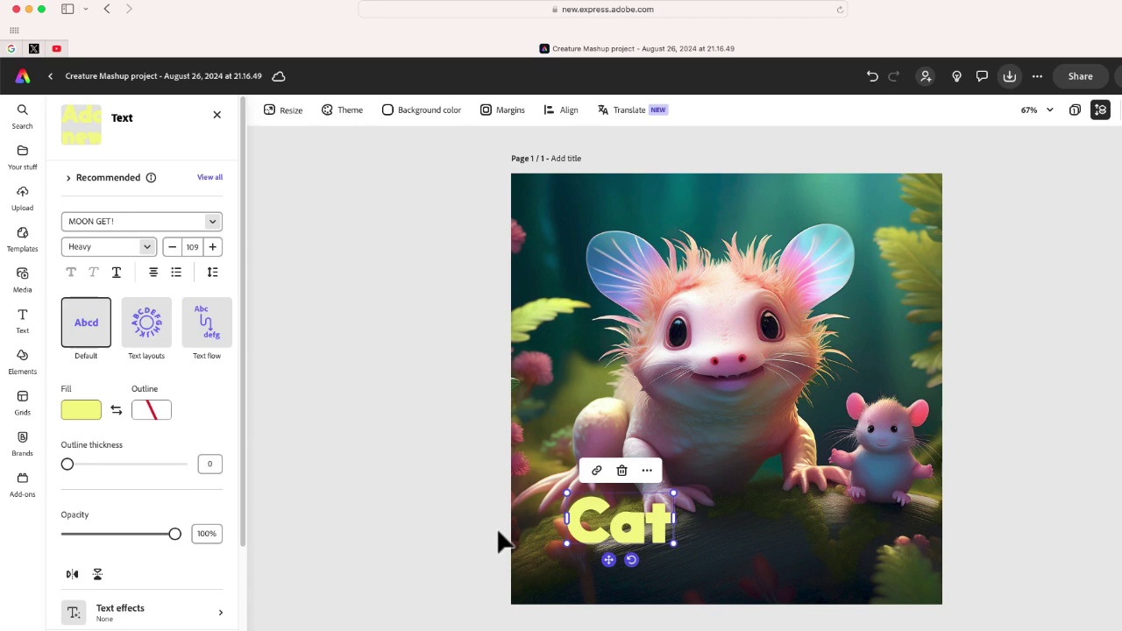
{"action": "type", "text": "o"}
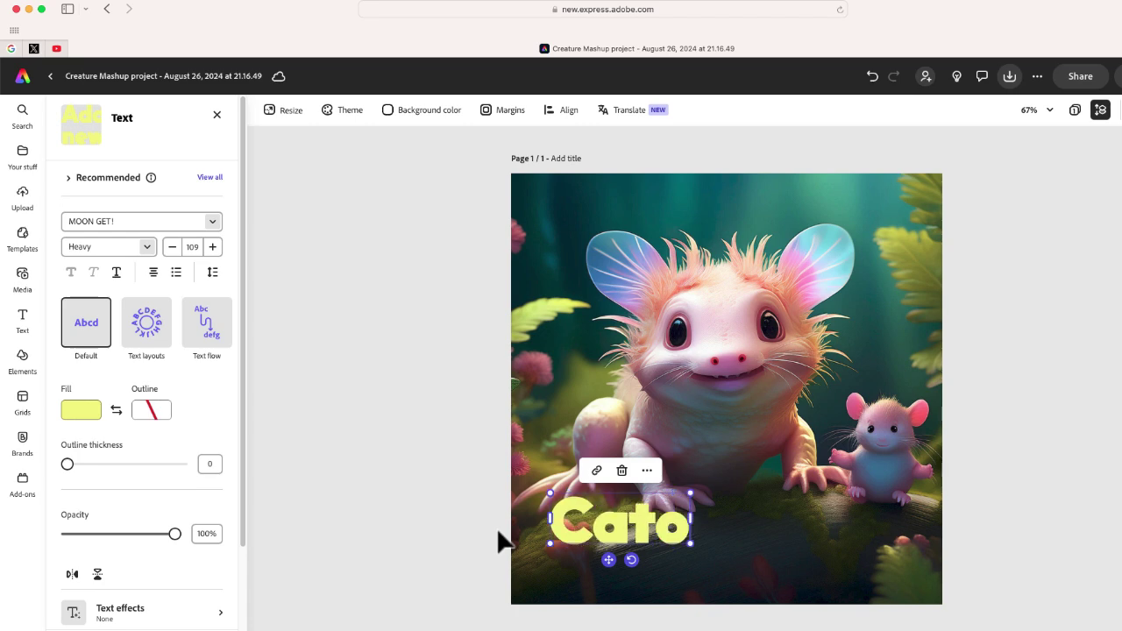
{"action": "type", "text": "lotyl"}
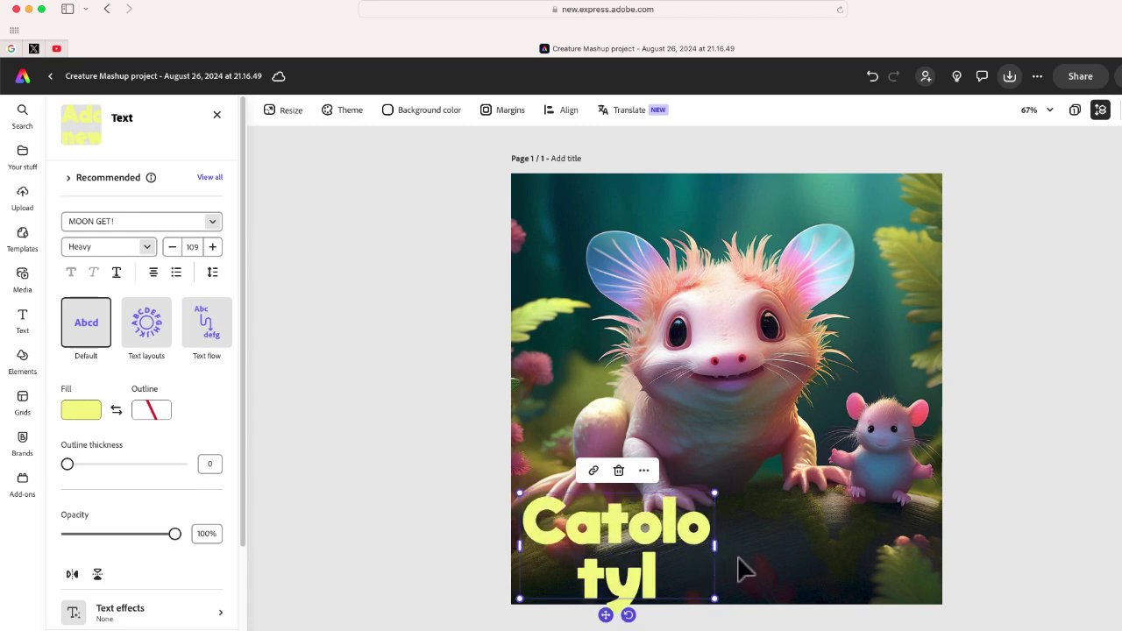
{"action": "left_click_drag", "start_coordinate": [715, 544], "coordinate": [881, 539]}
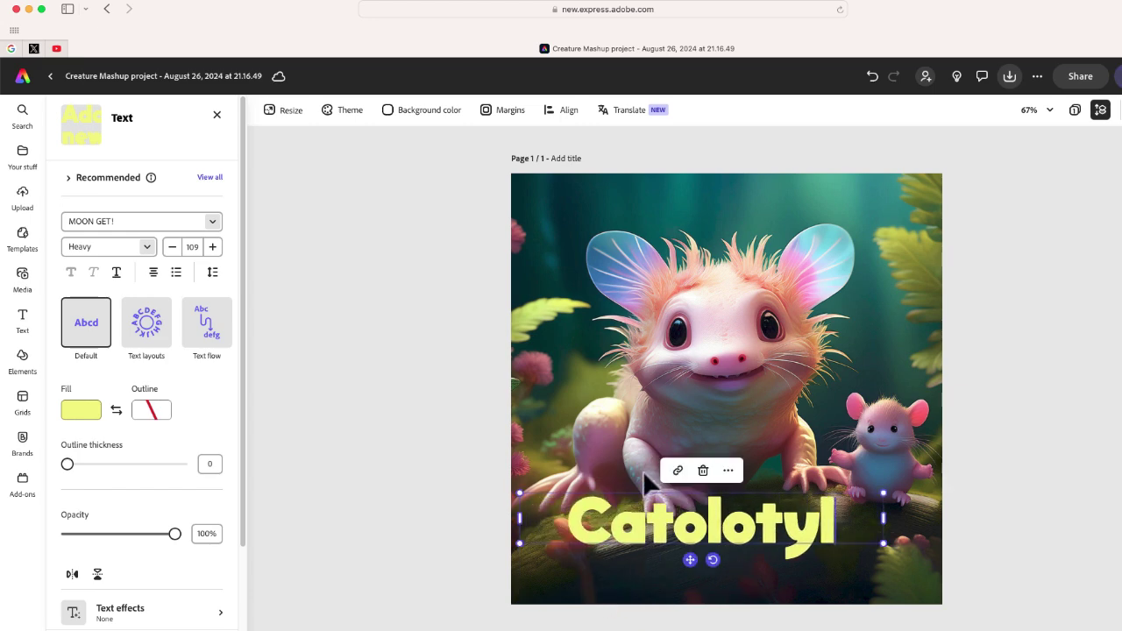
{"action": "mouse_move", "coordinate": [640, 526]}
{"action": "left_mouse_down"}
{"action": "mouse_move", "coordinate": [628, 565]}
{"action": "mouse_move", "coordinate": [585, 570]}
{"action": "left_mouse_up"}
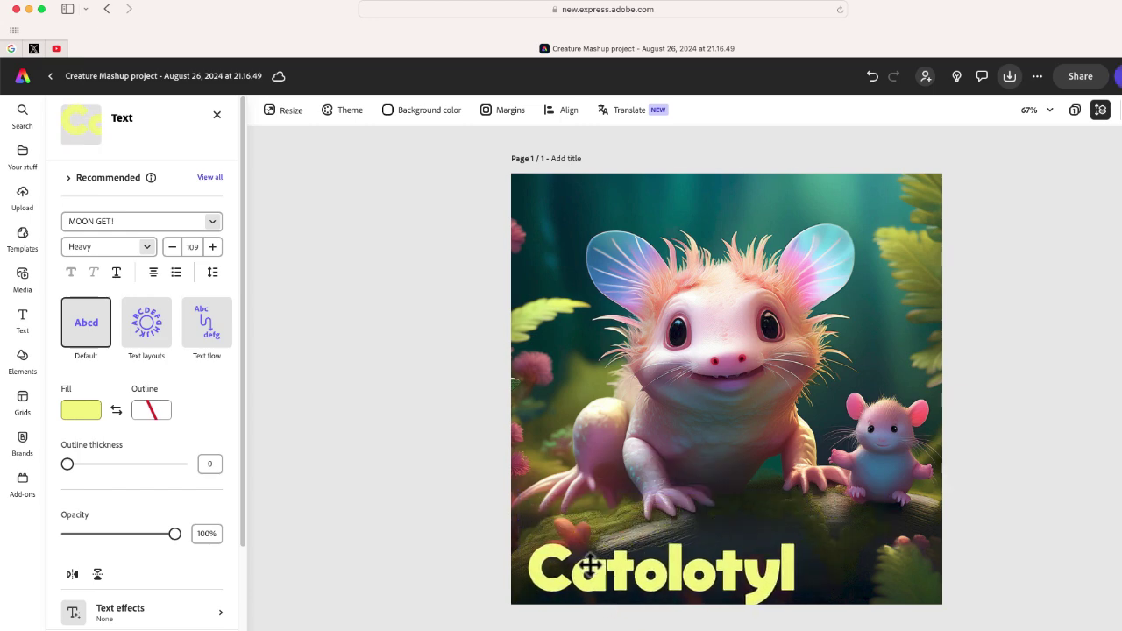
- Export the captioned Catolotyl design as a PNG file
{"action": "left_click", "coordinate": [457, 558]}
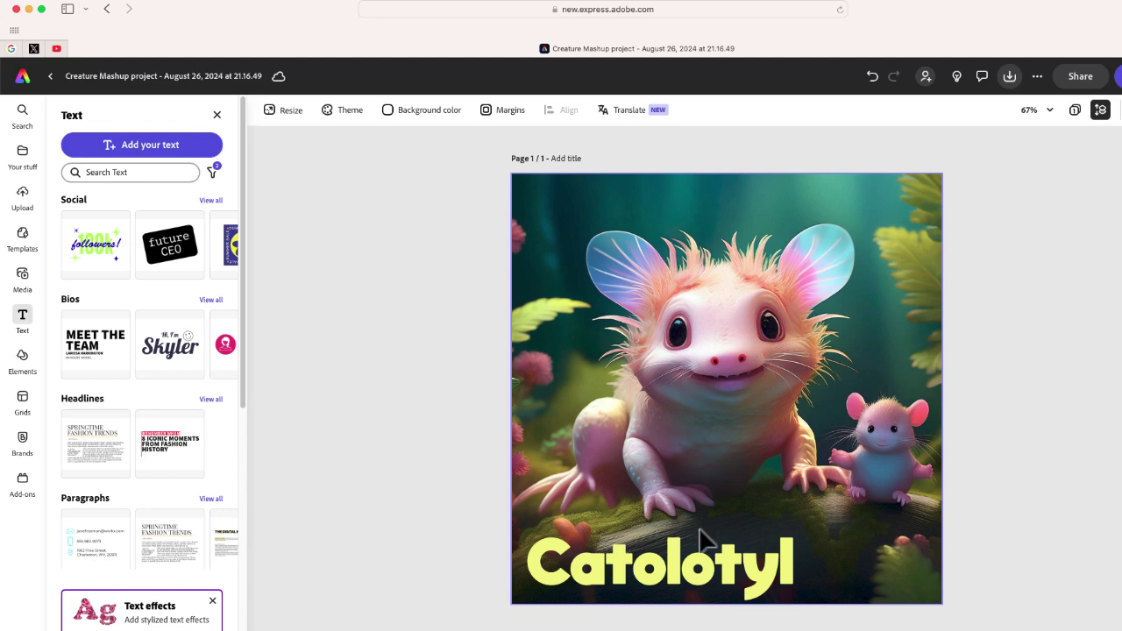
{"action": "left_click", "coordinate": [1010, 76]}
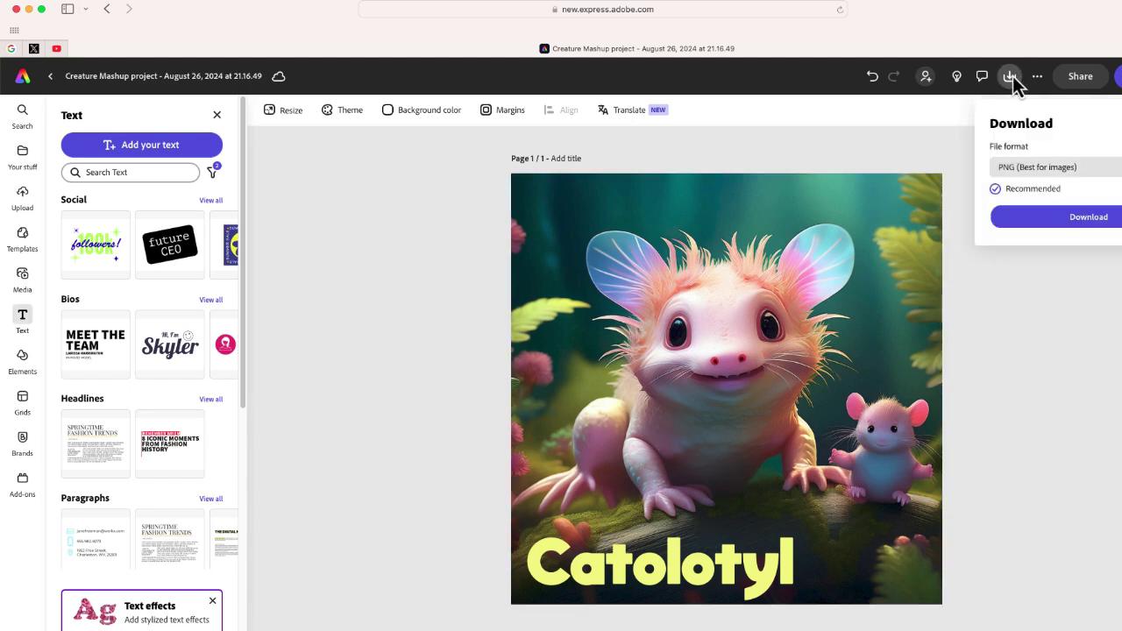
{"action": "left_click", "coordinate": [1071, 221]}
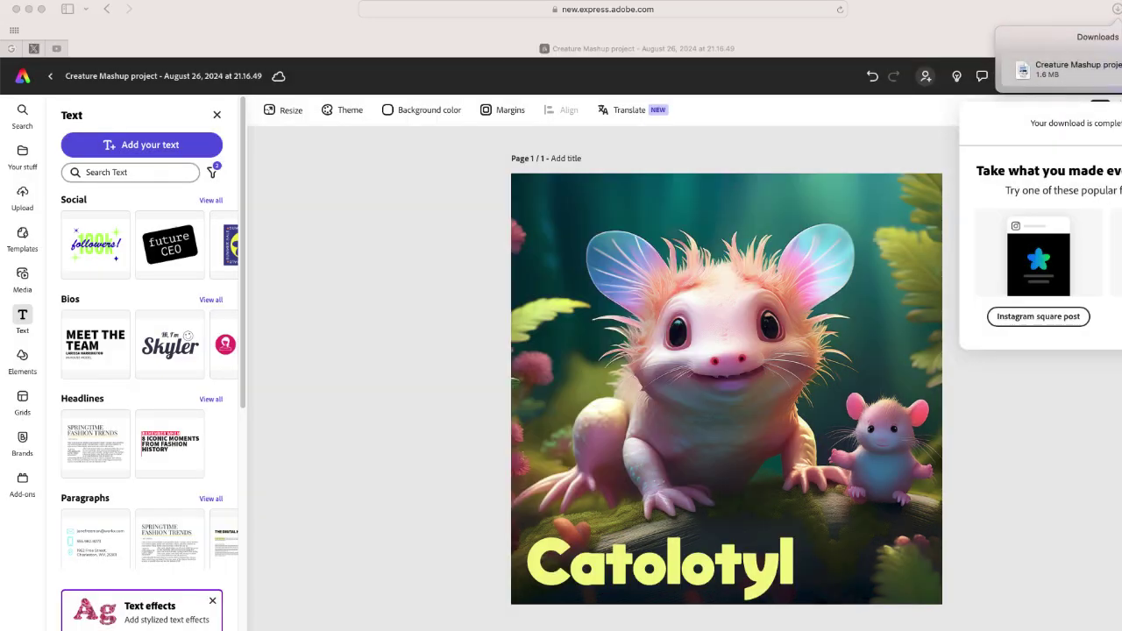
- Open the downloaded Catolotyl PNG in Preview and move its window to the left
{"action": "double_click", "coordinate": [1071, 68]}
{"action": "left_click_drag", "start_coordinate": [735, 143], "coordinate": [528, 64]}
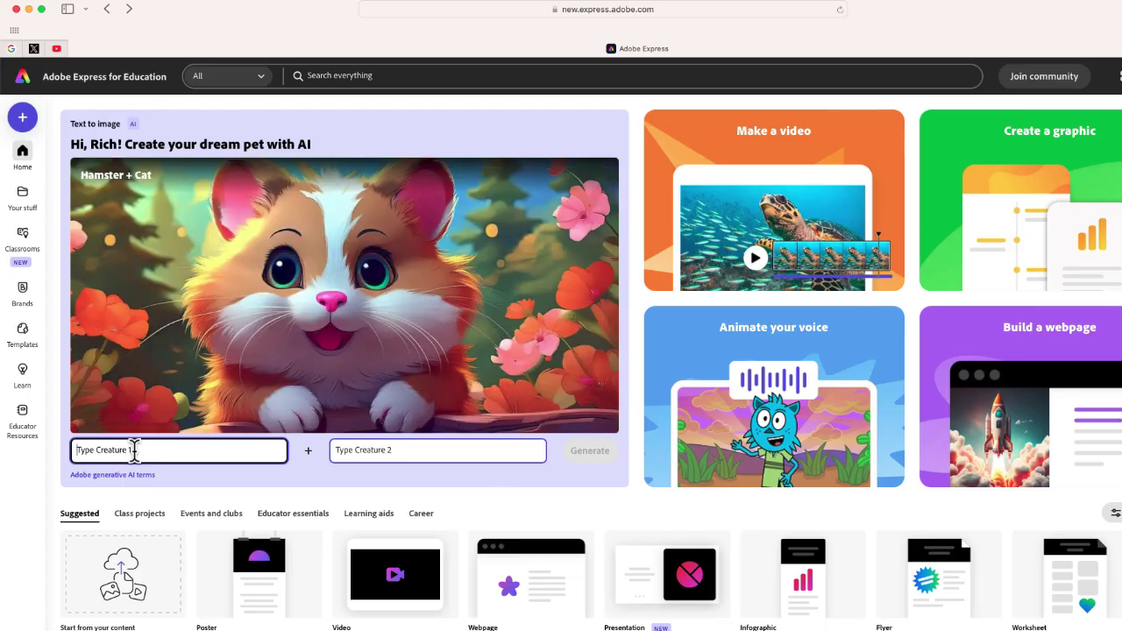
- Enter Shark and Pig as the two creatures, correcting a typo, and generate the mashups
{"action": "type", "text": "Sh"}
{"action": "type", "text": "ark"}
{"action": "left_click", "coordinate": [399, 450]}
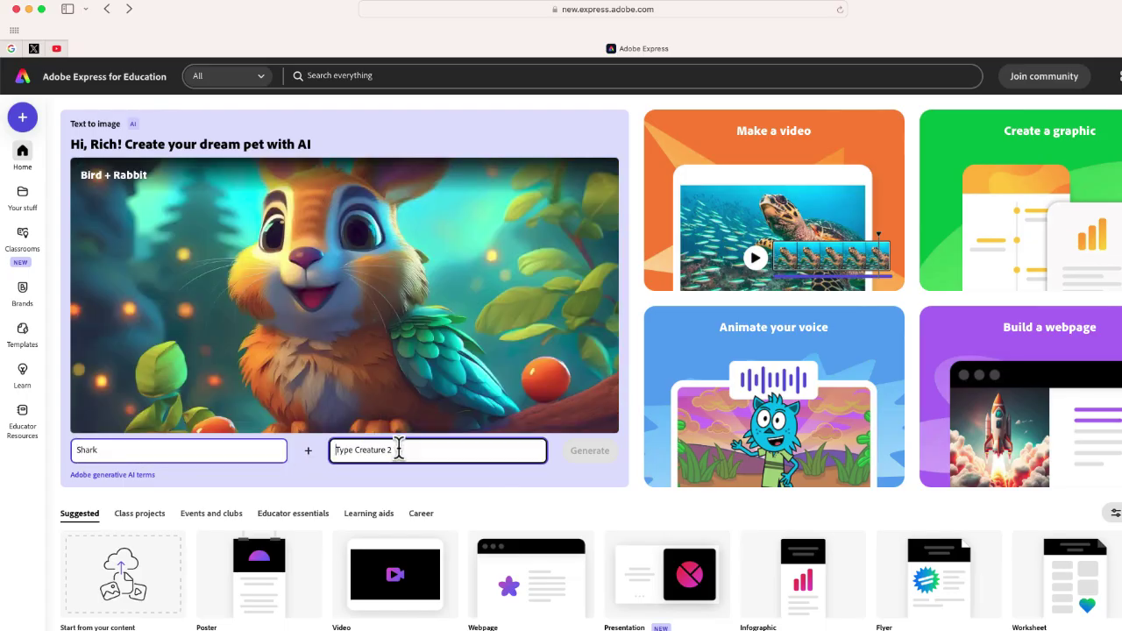
{"action": "type", "text": "Park"}
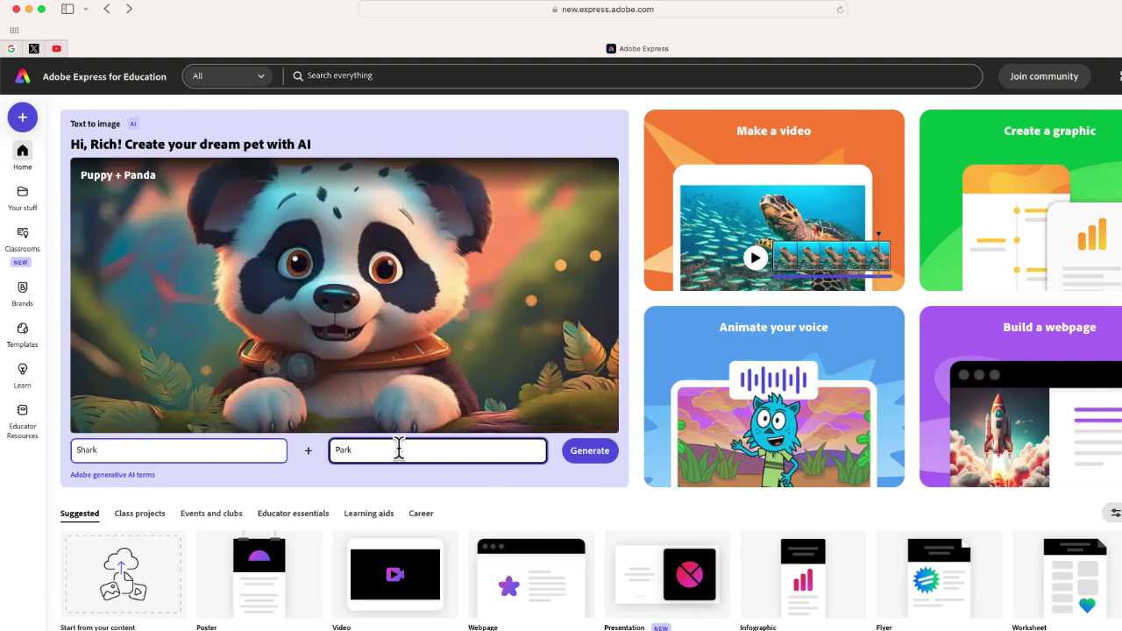
{"action": "key", "text": "BackSpace"}
{"action": "key", "text": "BackSpace"}
{"action": "key", "text": "BackSpace"}
{"action": "key", "text": "BackSpace"}
{"action": "type", "text": "P"}
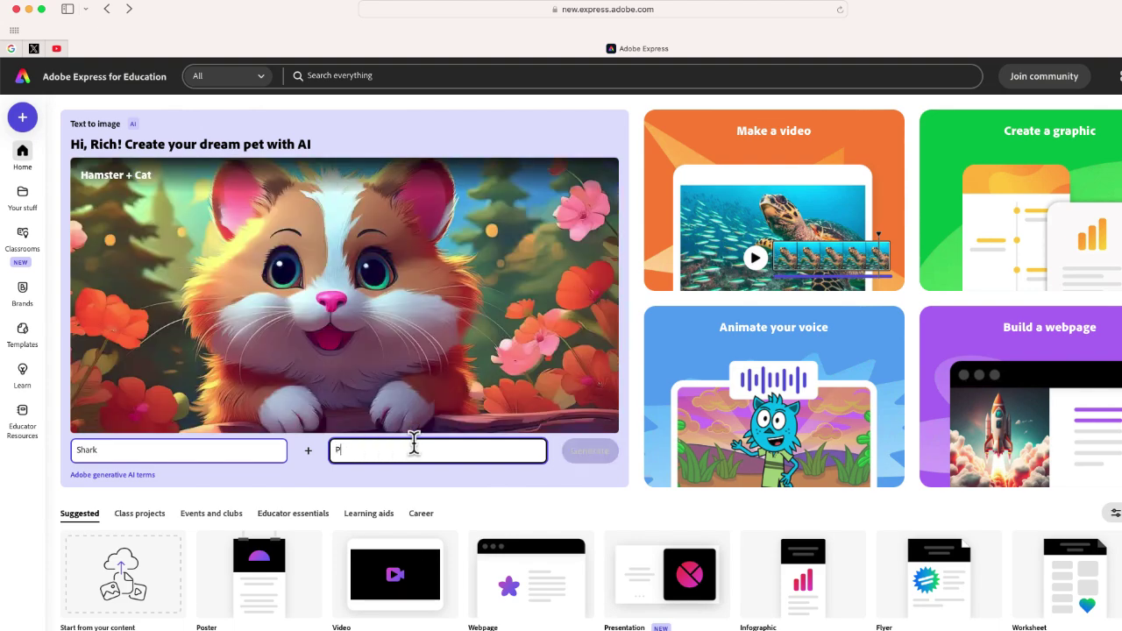
{"action": "type", "text": "ig"}
{"action": "left_click", "coordinate": [597, 454]}
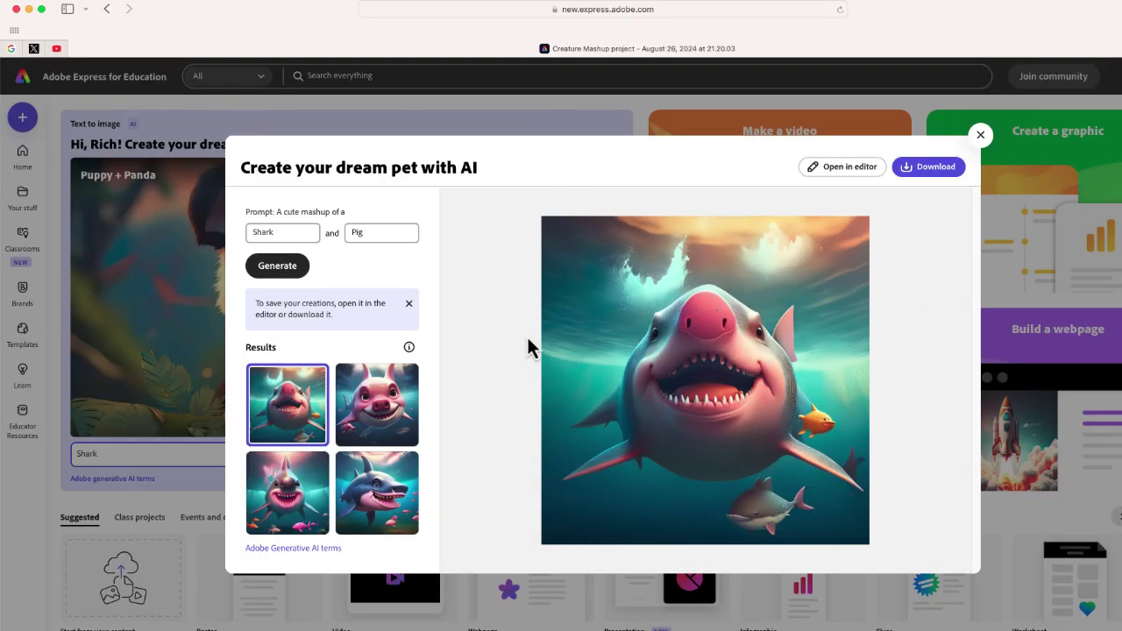
- Download the second shark-pig result and open the saved file from the downloads list
{"action": "left_click", "coordinate": [370, 413]}
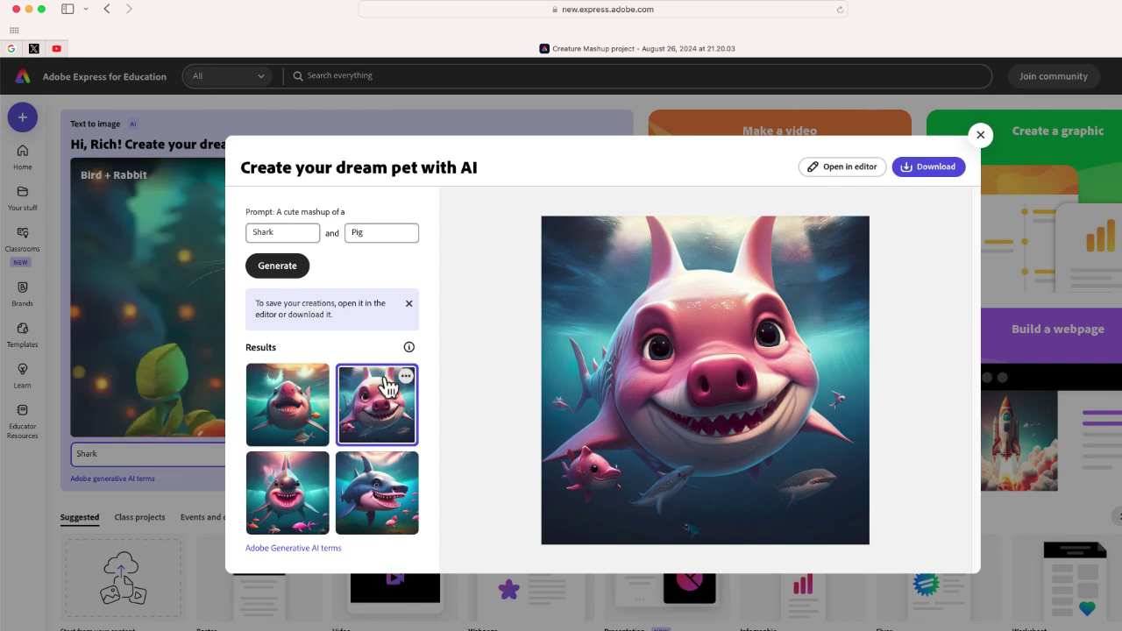
{"action": "left_click", "coordinate": [929, 168]}
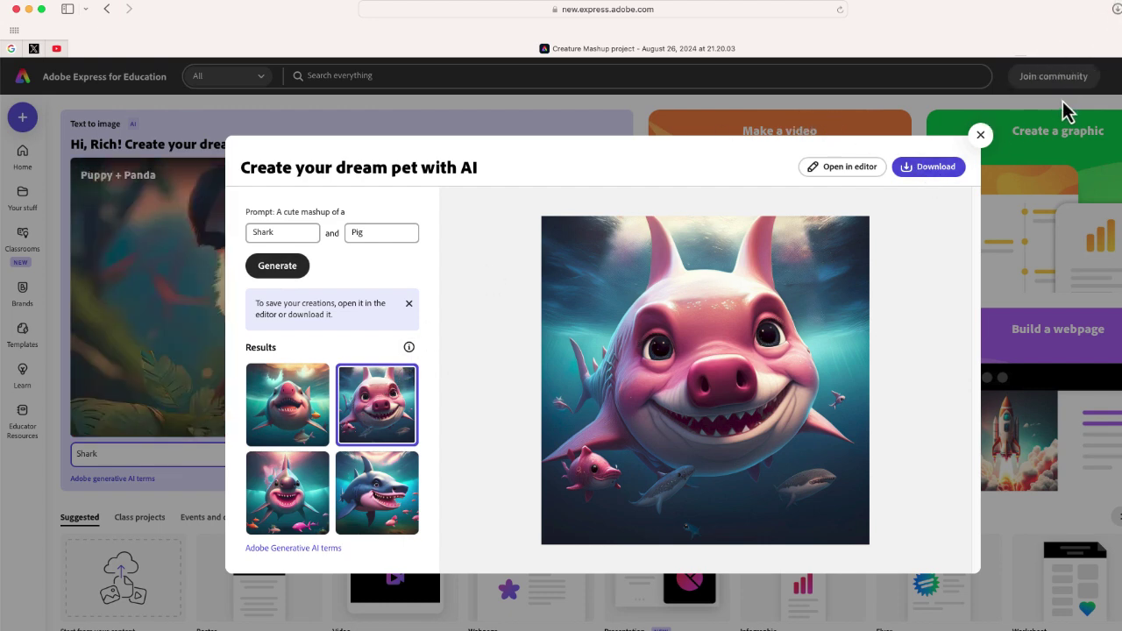
{"action": "left_click", "coordinate": [1116, 10]}
{"action": "double_click", "coordinate": [1061, 74]}
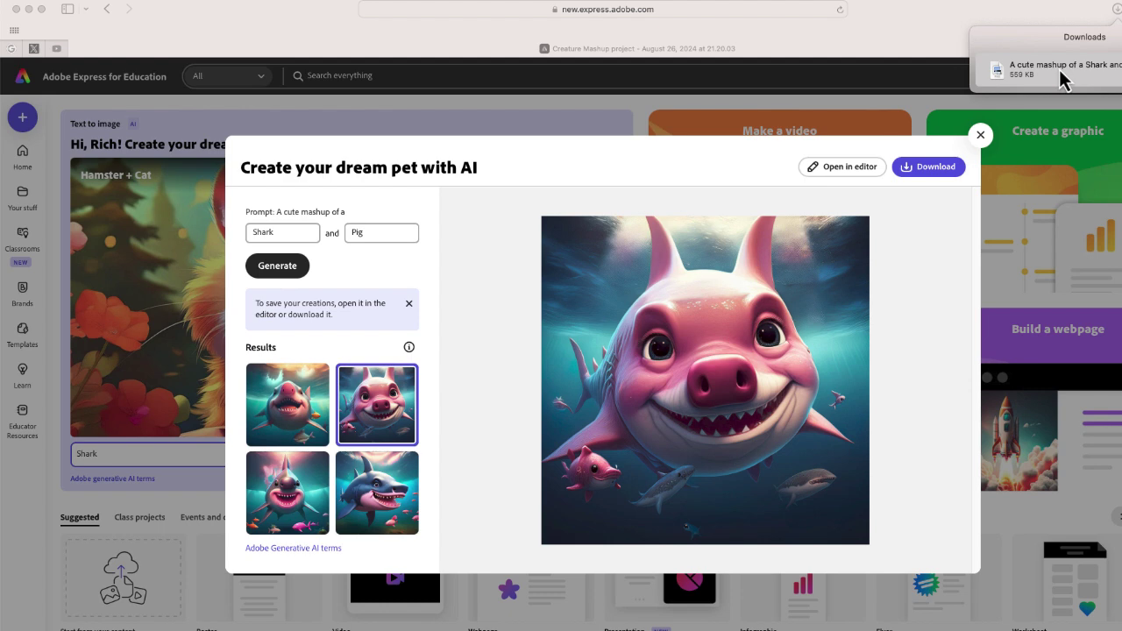